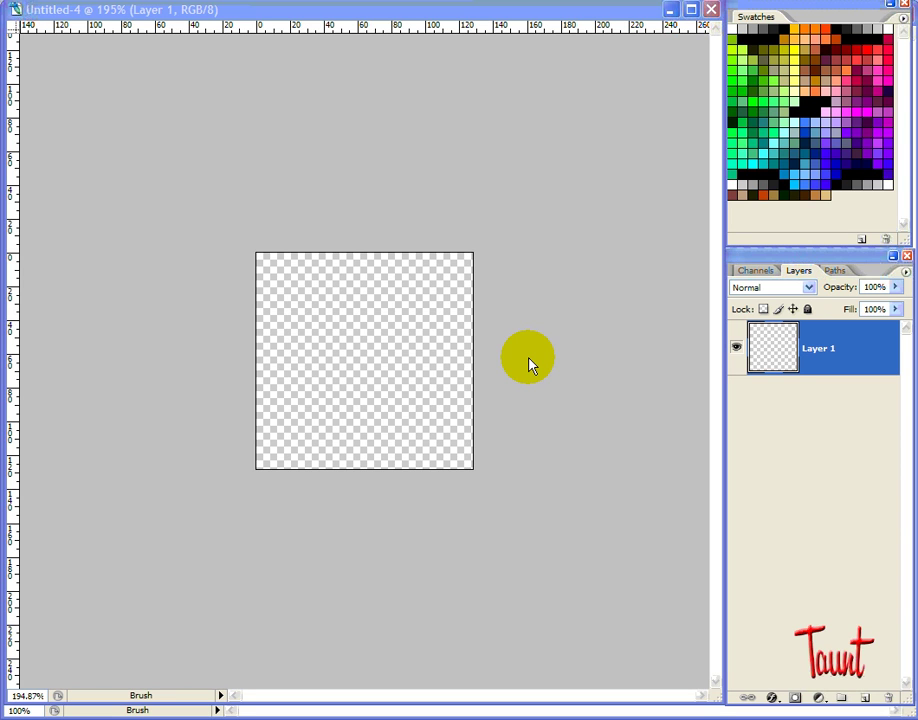
- Fill the empty layer with dark reddish brown and paint a wide orange and a thinner yellow horizontal band across it
left_click(826, 46)
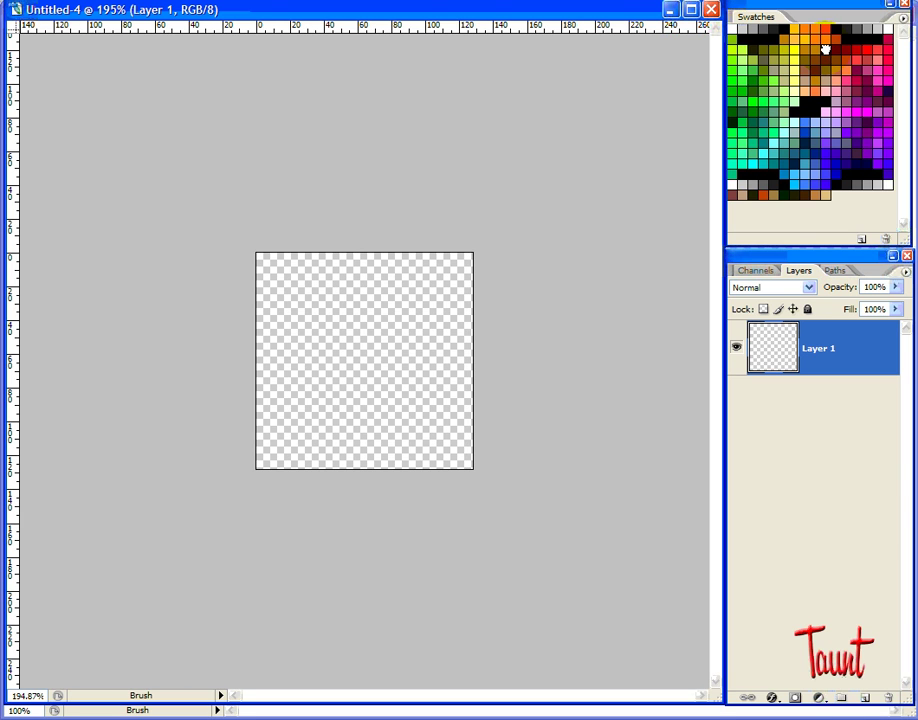
key("alt+BackSpace")
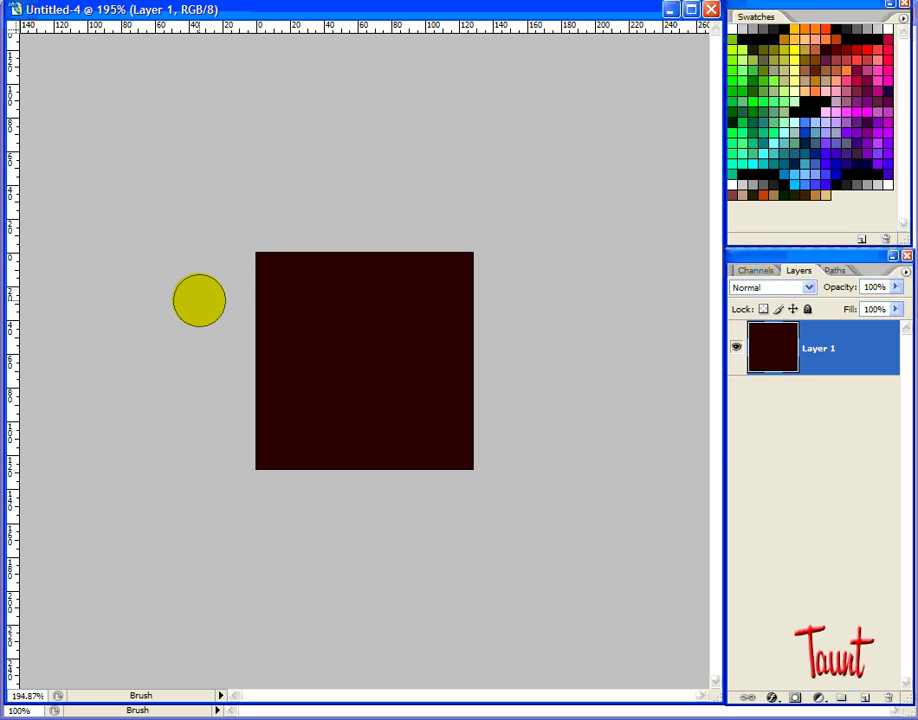
left_click_drag(199, 305, 591, 328)
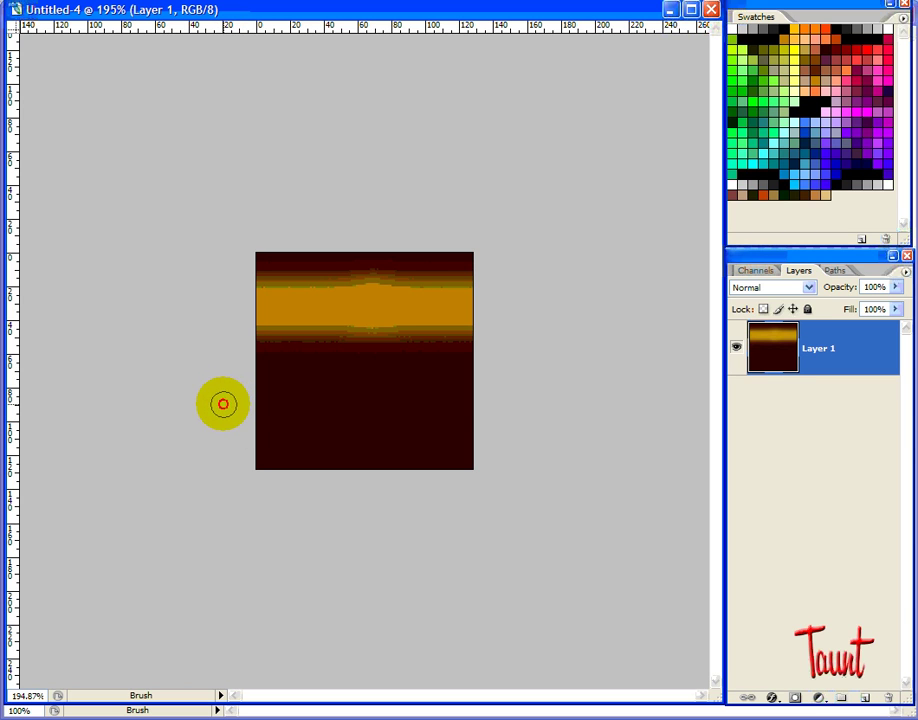
left_click_drag(222, 404, 527, 406)
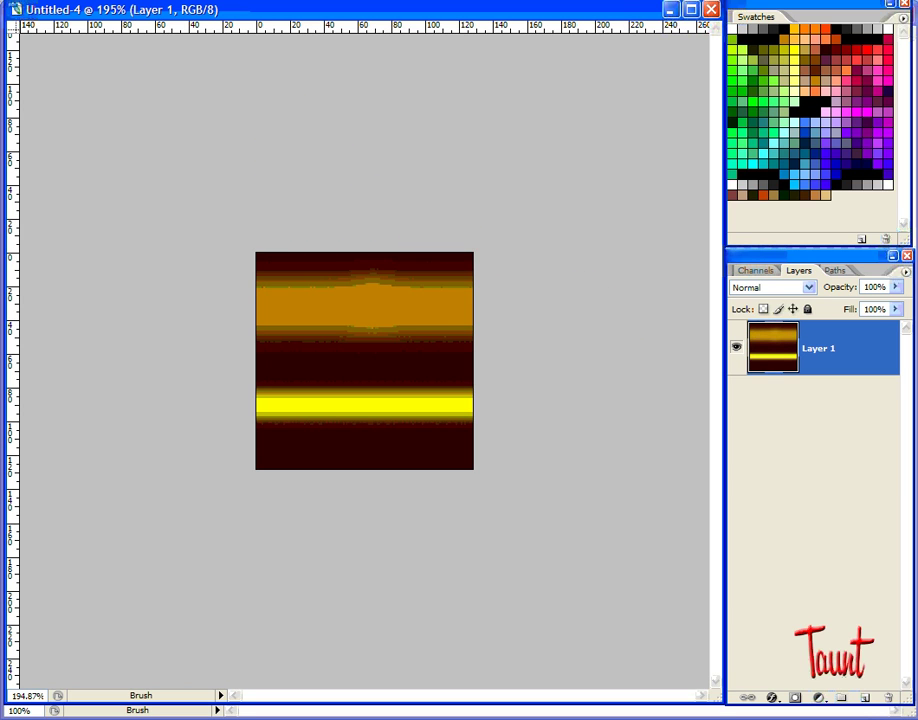
- Add 15.06% monochromatic Gaussian noise to the banded layer
key("alt+t")
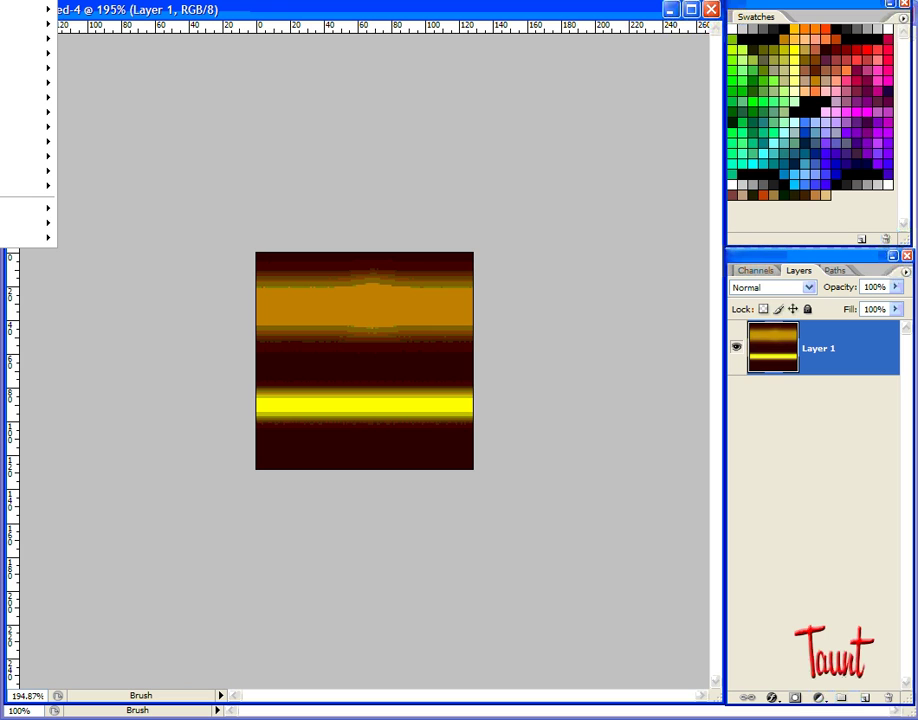
mouse_move(22, 69)
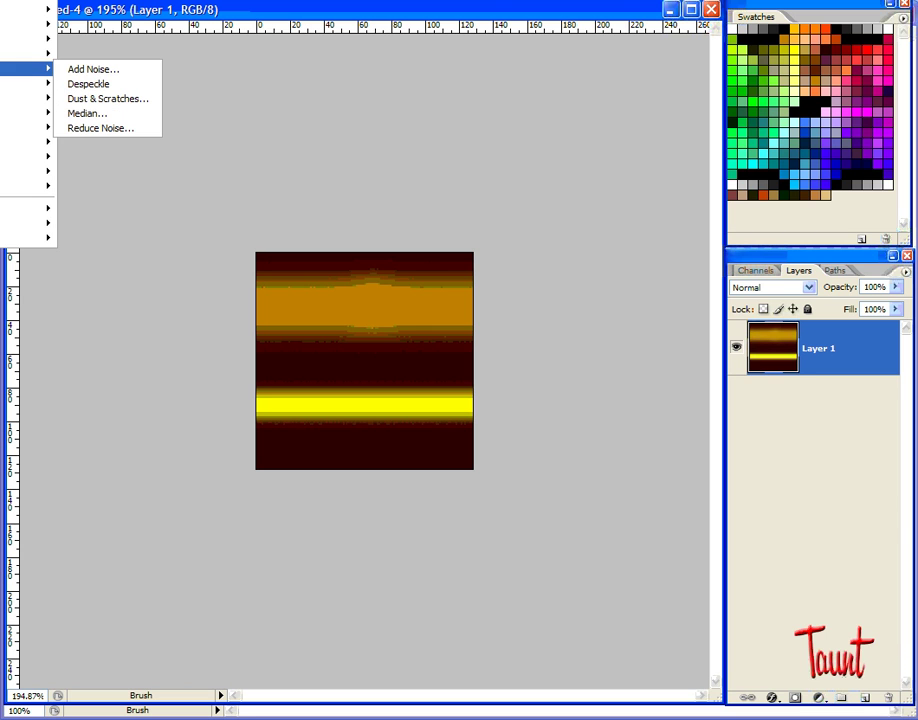
left_click(85, 72)
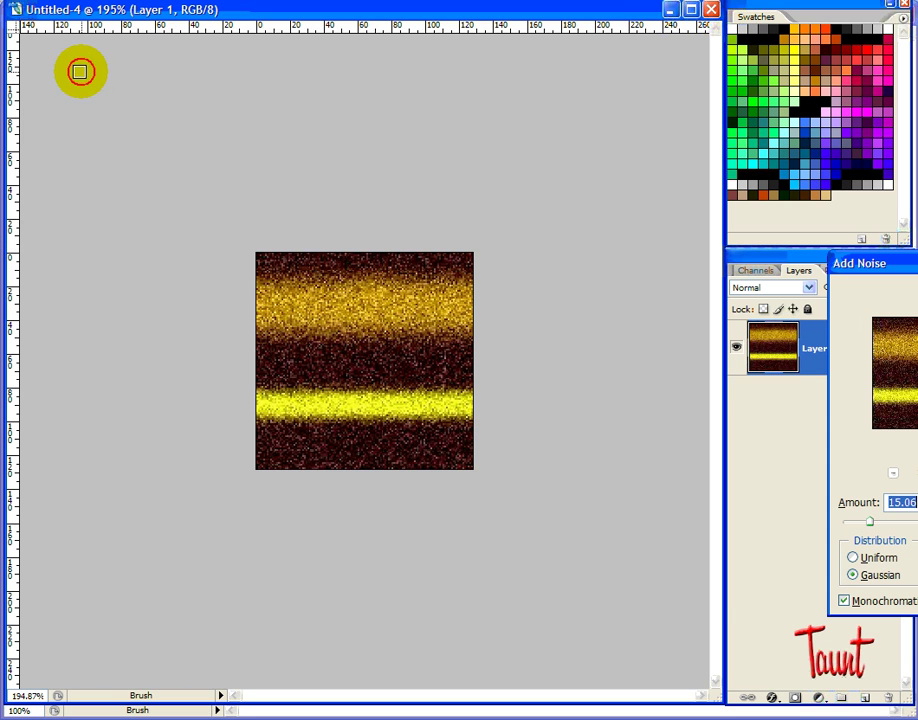
left_click_drag(843, 272, 475, 140)
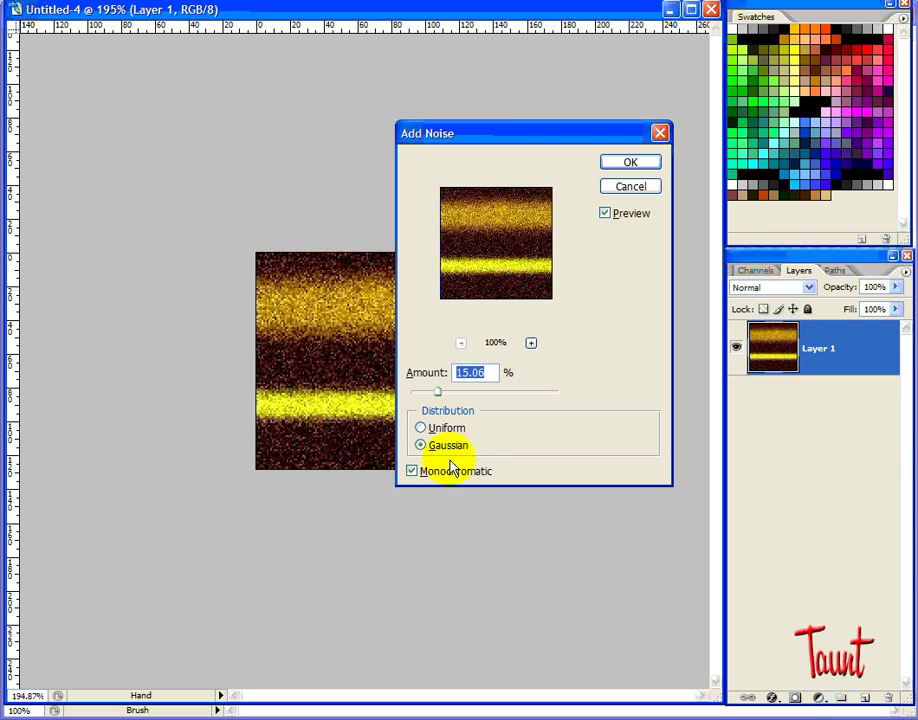
left_click(617, 166)
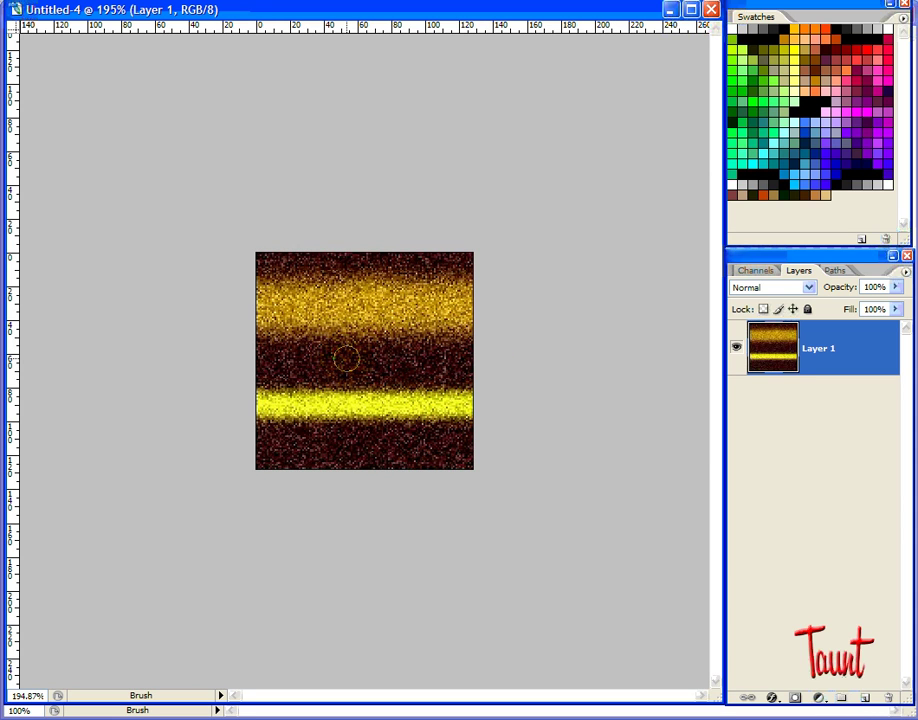
- Apply a Motion Blur at a 90° angle with a distance of 703 pixels to form vertical hair strands
left_click(0, 0)
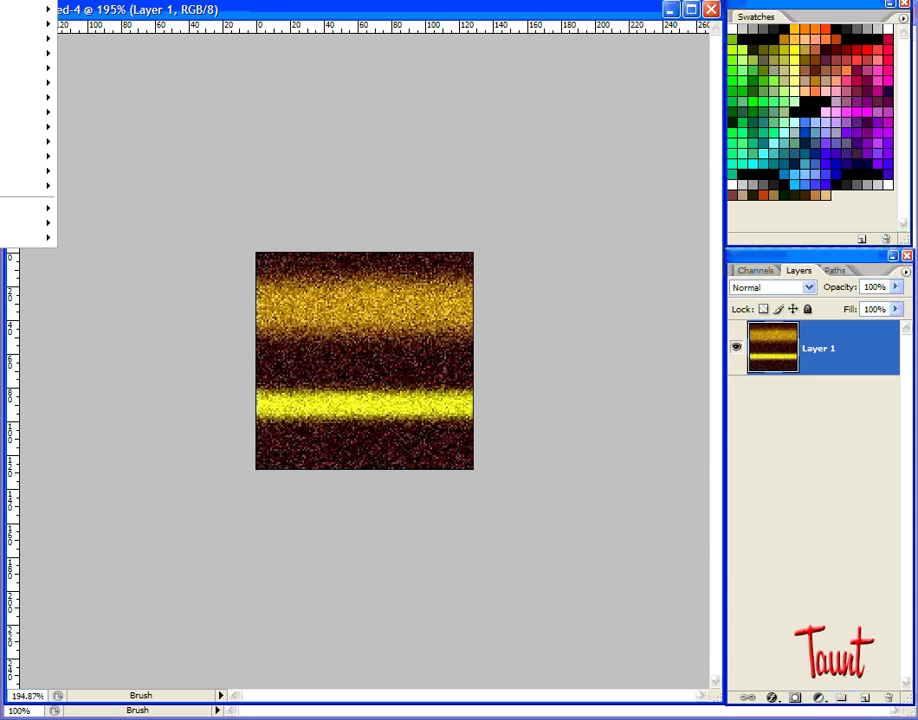
mouse_move(25, 24)
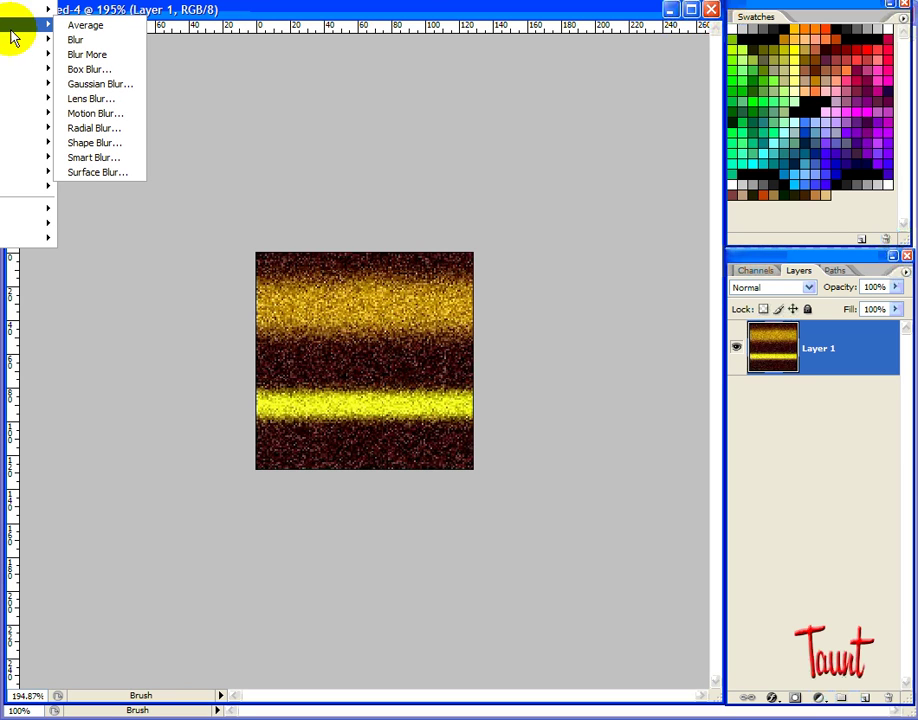
left_click(118, 114)
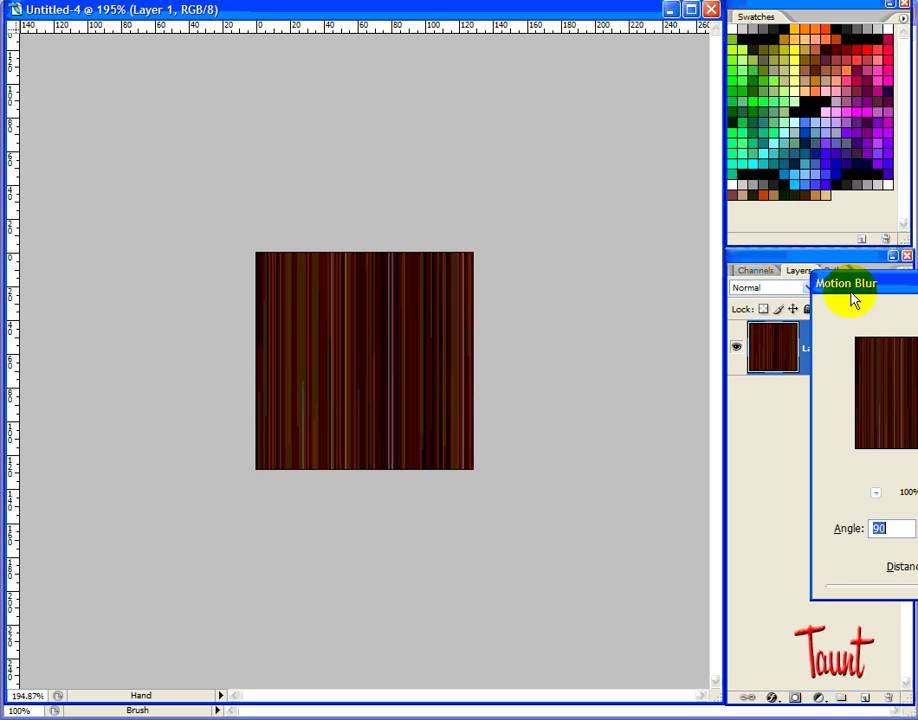
left_click_drag(912, 291, 525, 160)
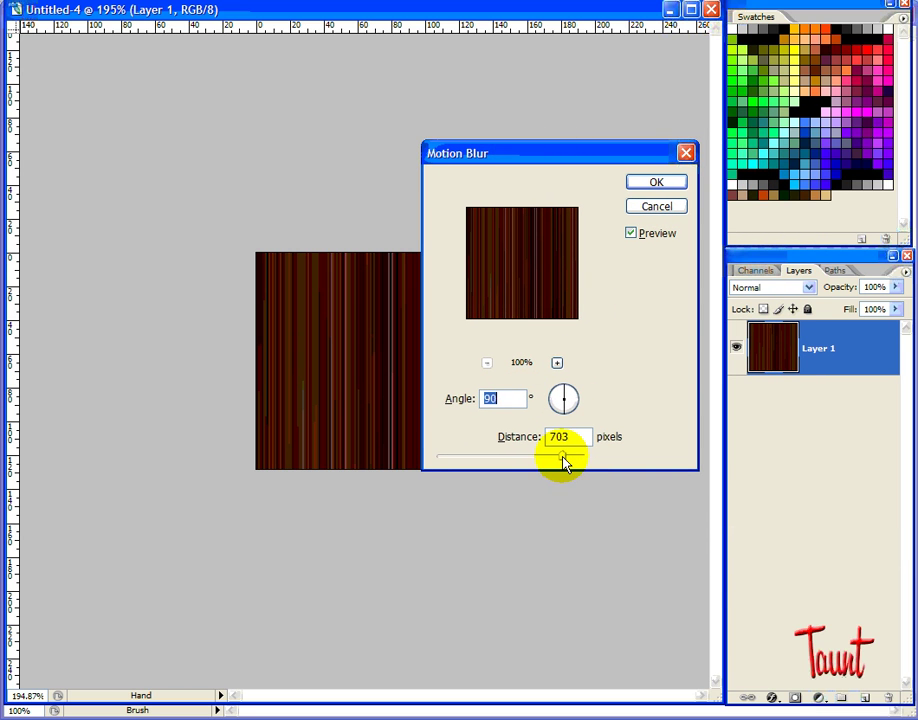
left_click(660, 183)
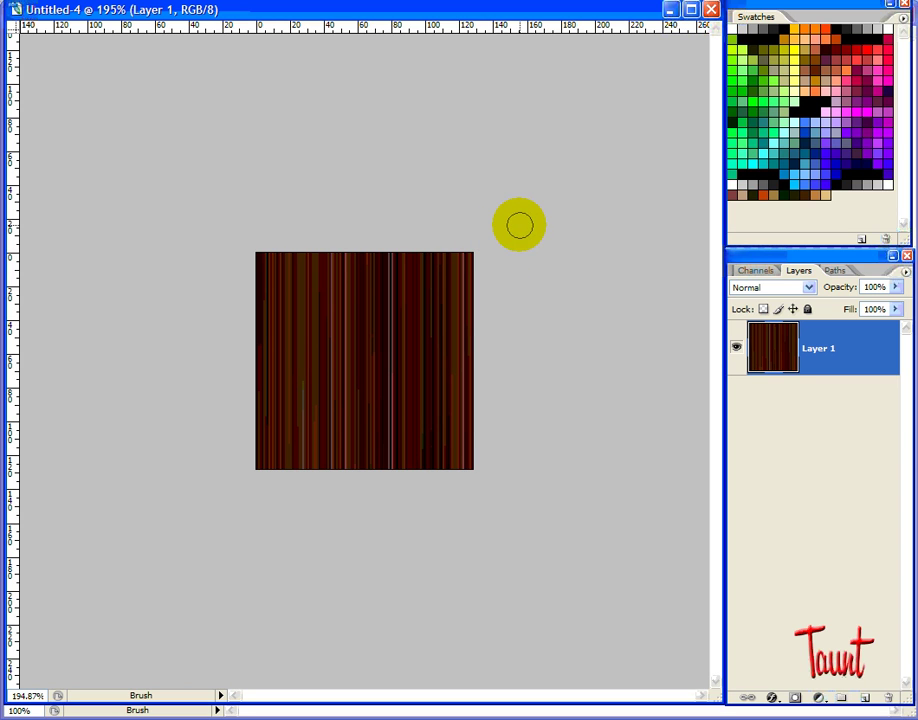
left_click_drag(504, 210, 499, 205)
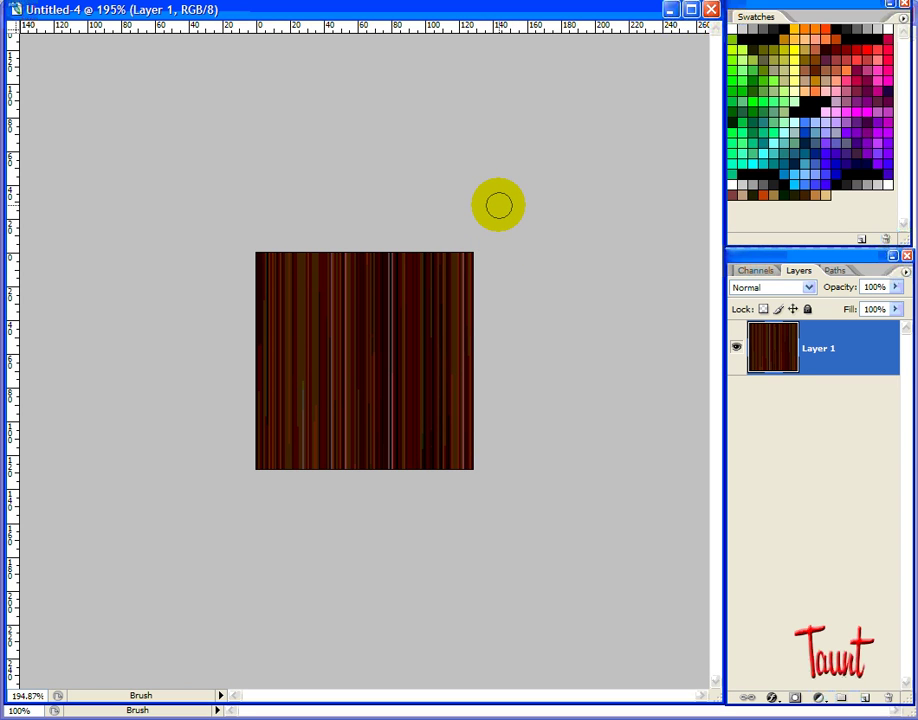
left_click_drag(499, 205, 389, 236)
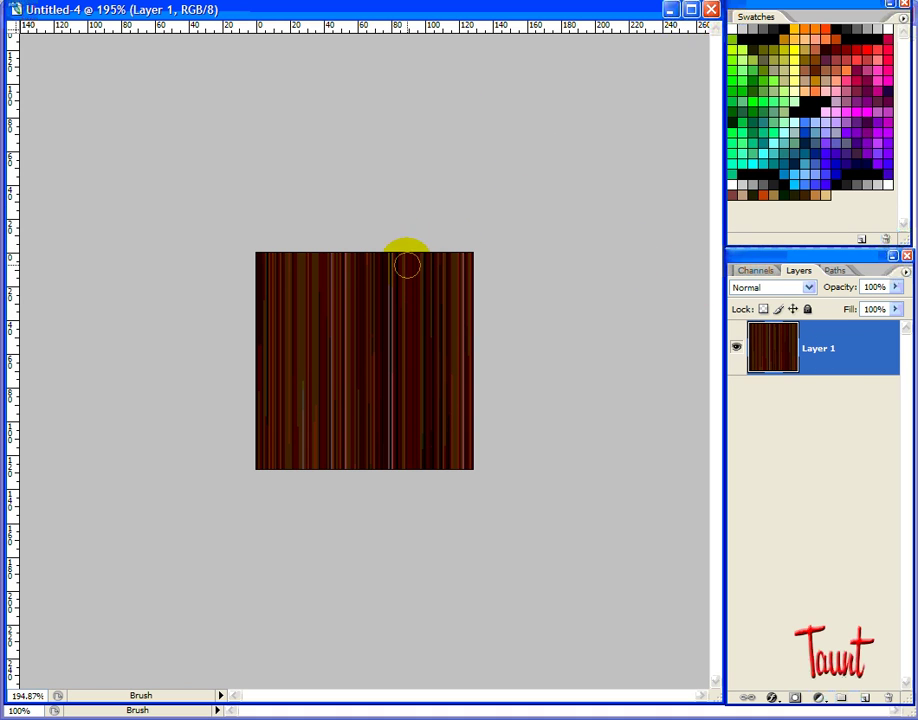
- Soften the vertical strands with a Gaussian Blur of about 0.8 pixels radius
left_click(0, 0)
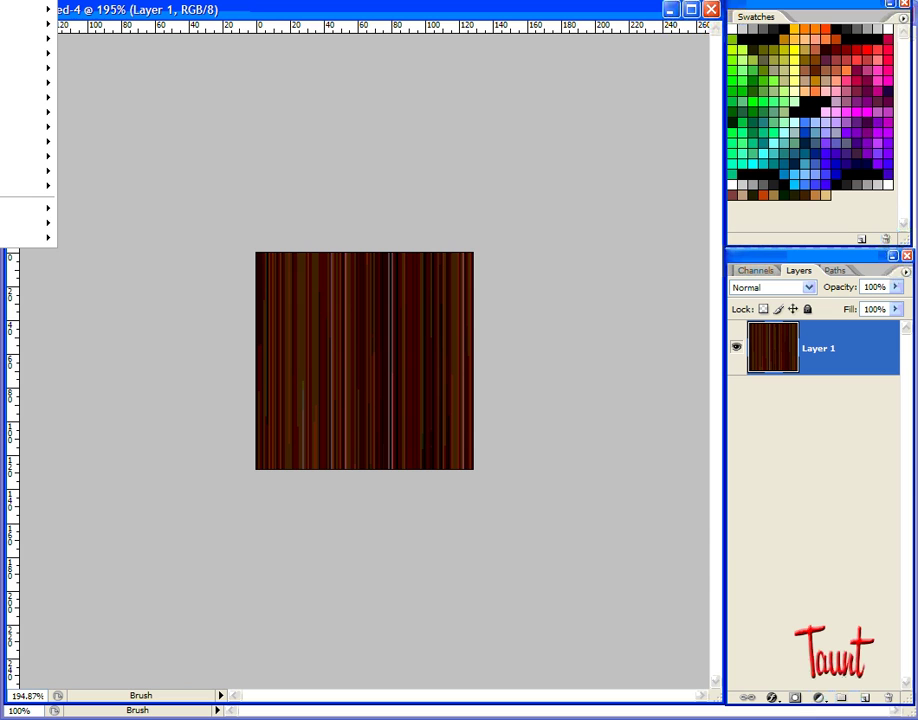
mouse_move(12, 25)
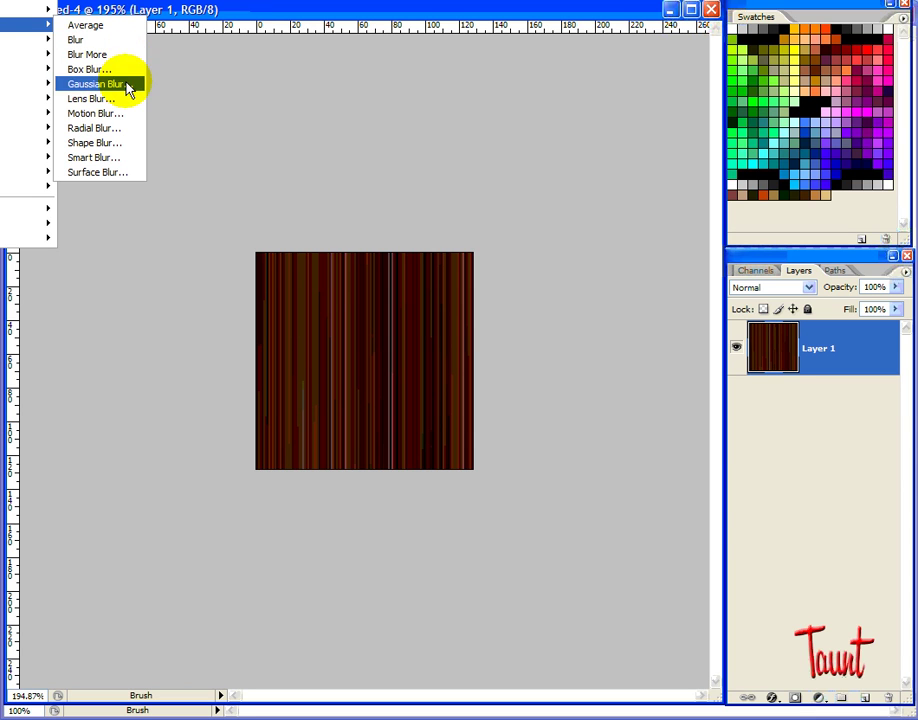
left_click(125, 84)
left_click_drag(910, 356, 570, 158)
type("2.7")
key("Down")
key("Down")
key("Down")
key("Down")
key("Down")
key("Down")
key("Down")
key("Down")
key("Down")
key("Down")
key("Down")
key("Down")
key("Down")
key("Down")
key("Down")
key("Down")
key("Down")
key("Down")
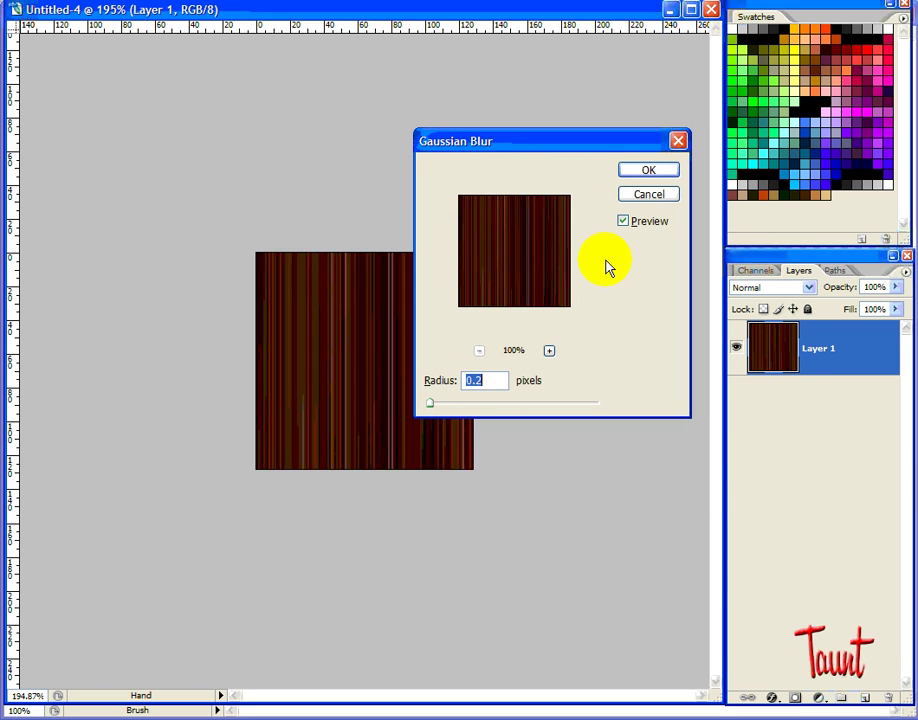
key("Up")
key("Up")
key("Up")
key("Up")
key("Up")
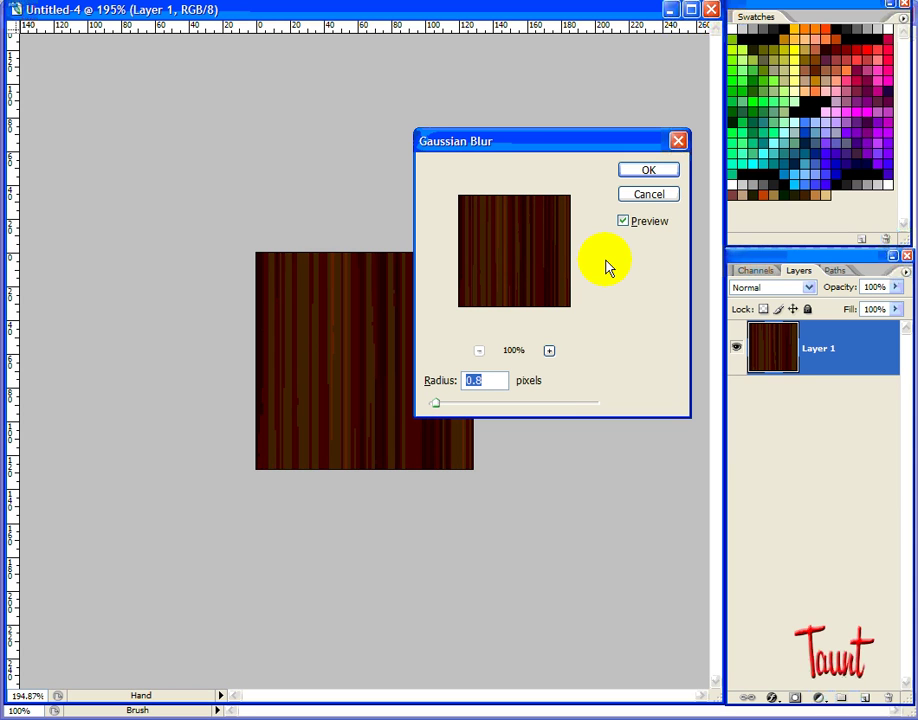
key("Down")
key("Up")
key("Up")
key("Down")
key("Down")
left_click(662, 169)
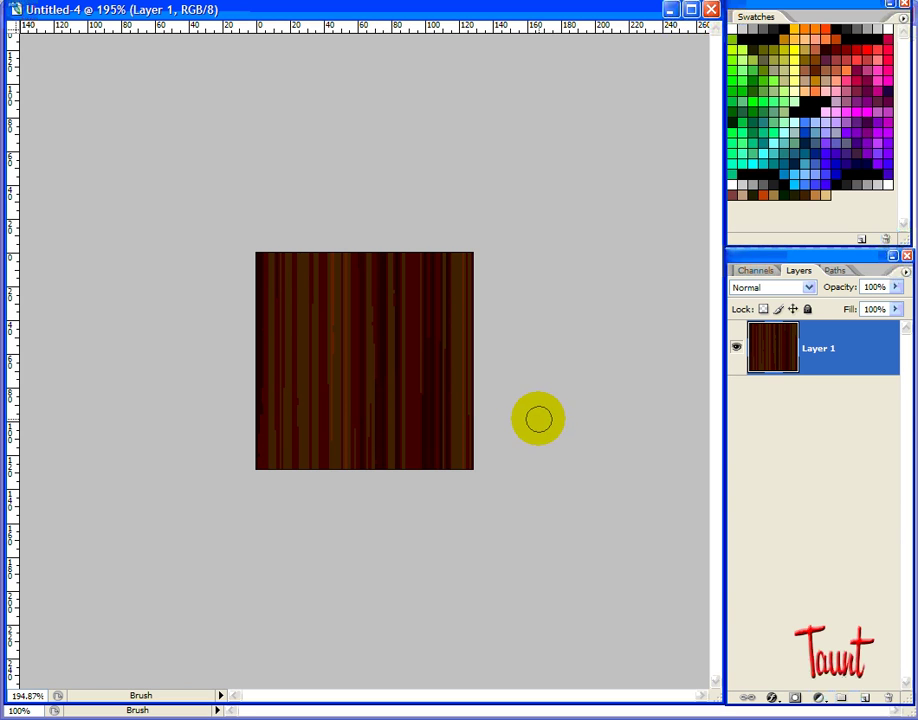
- Add a new layer and paint two white horizontal highlight bands across it, using a larger brush for the lower one
left_click(864, 698)
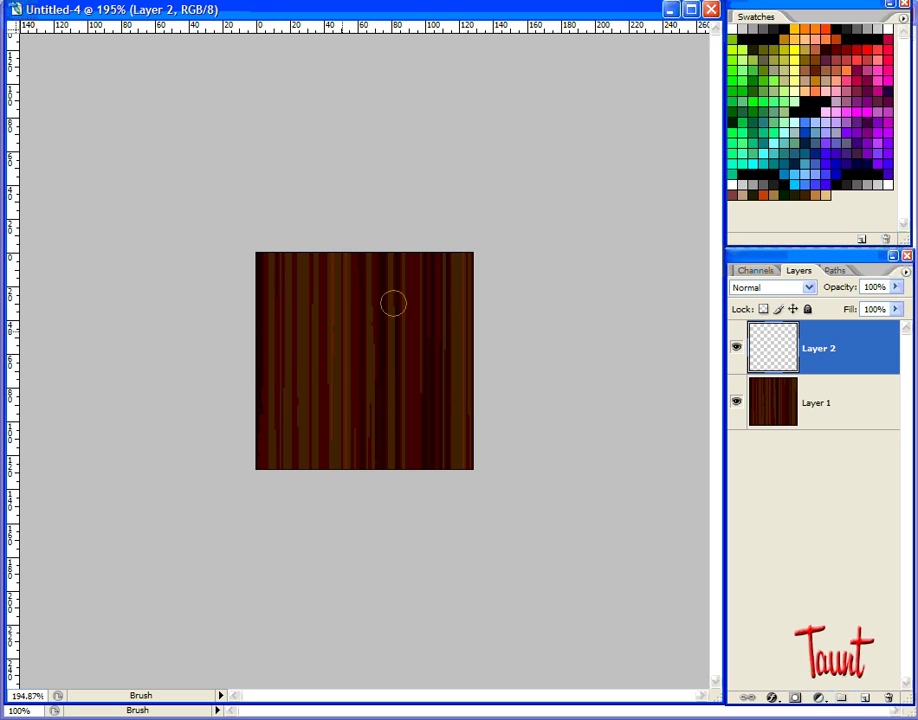
mouse_move(251, 331)
left_mouse_down()
mouse_move(225, 307)
mouse_move(543, 311)
left_mouse_up()
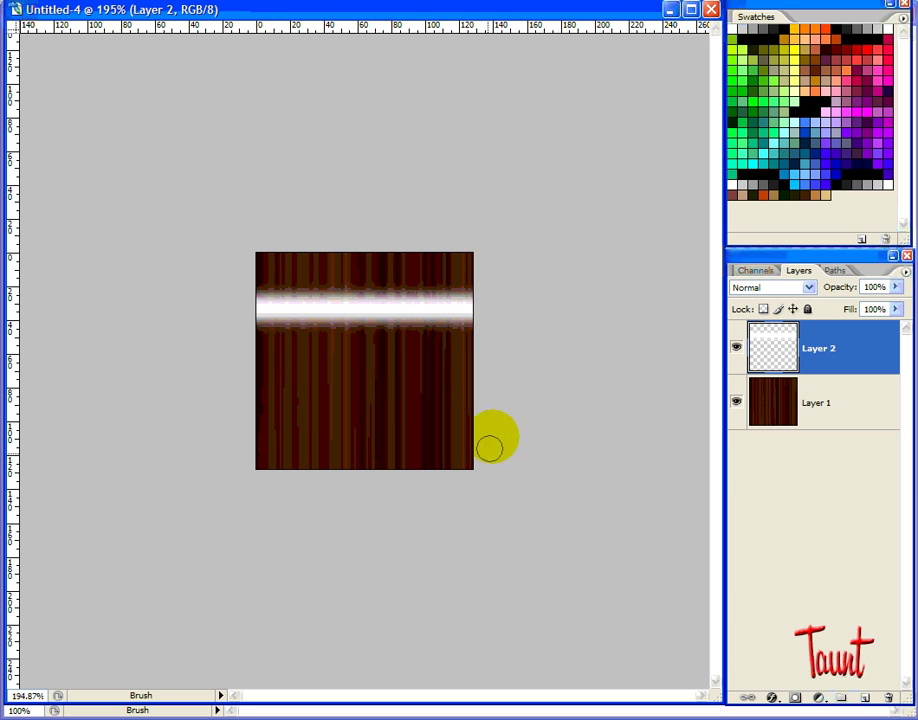
key("bracketright")
key("bracketright")
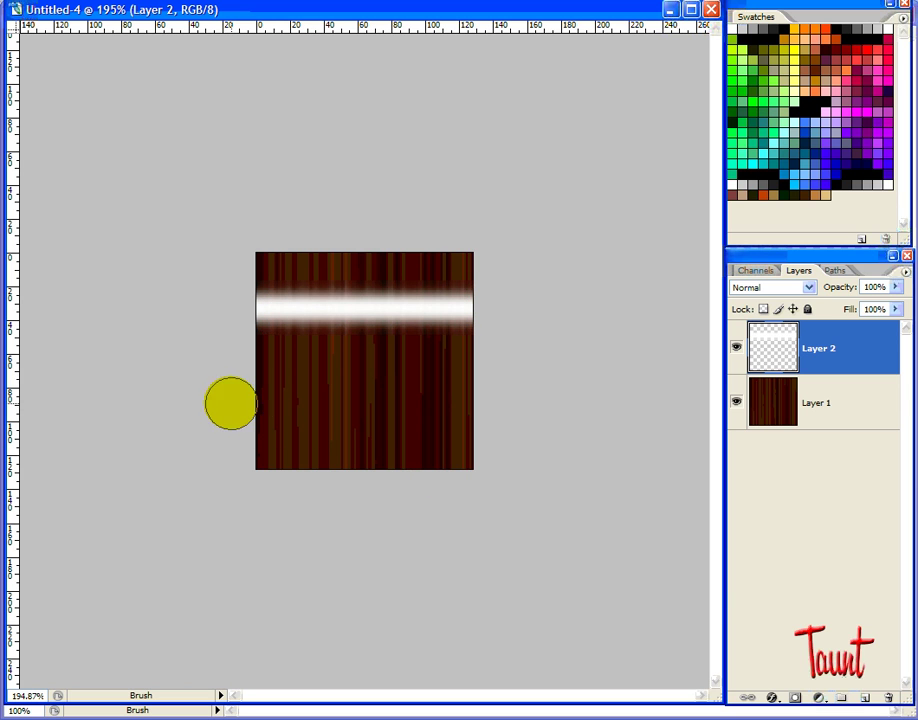
mouse_move(249, 404)
left_mouse_down()
mouse_move(557, 404)
mouse_move(186, 403)
left_mouse_up()
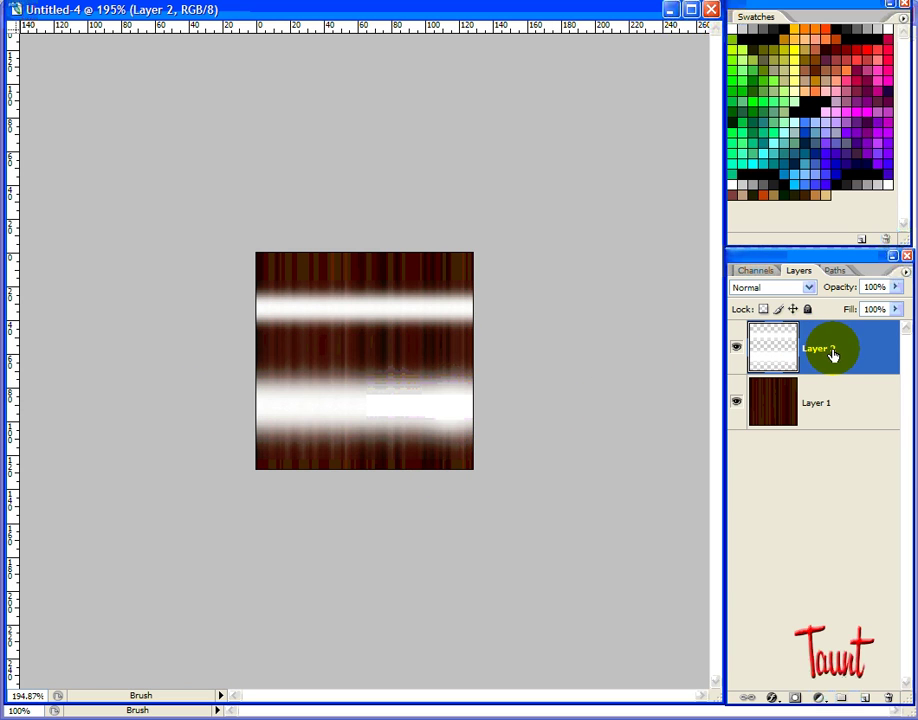
- Set the highlight layer's blending mode to Overlay and its opacity to 60%
left_click(809, 288)
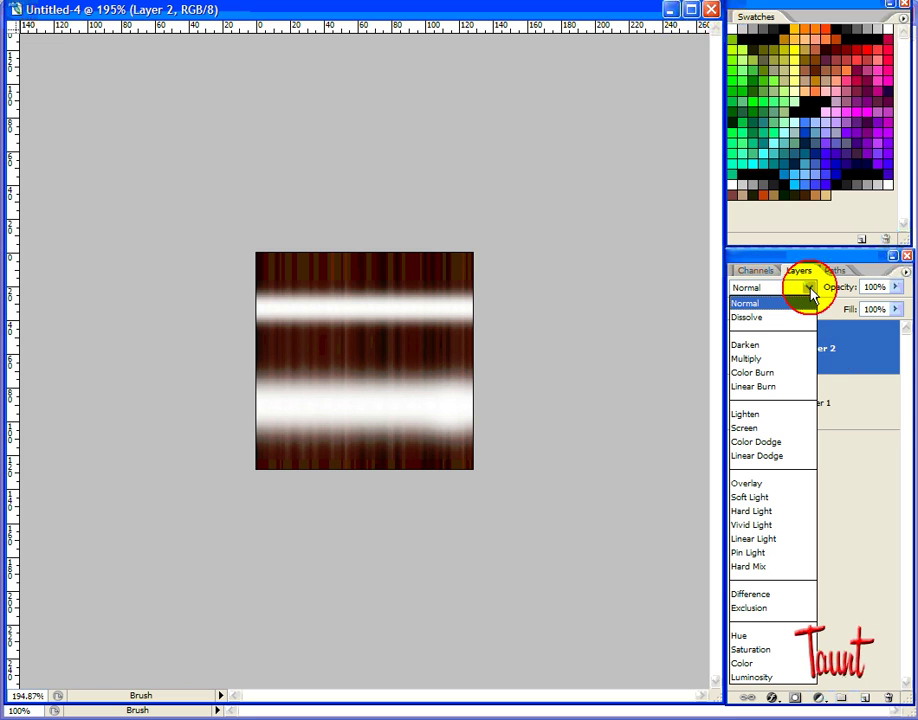
left_click(799, 486)
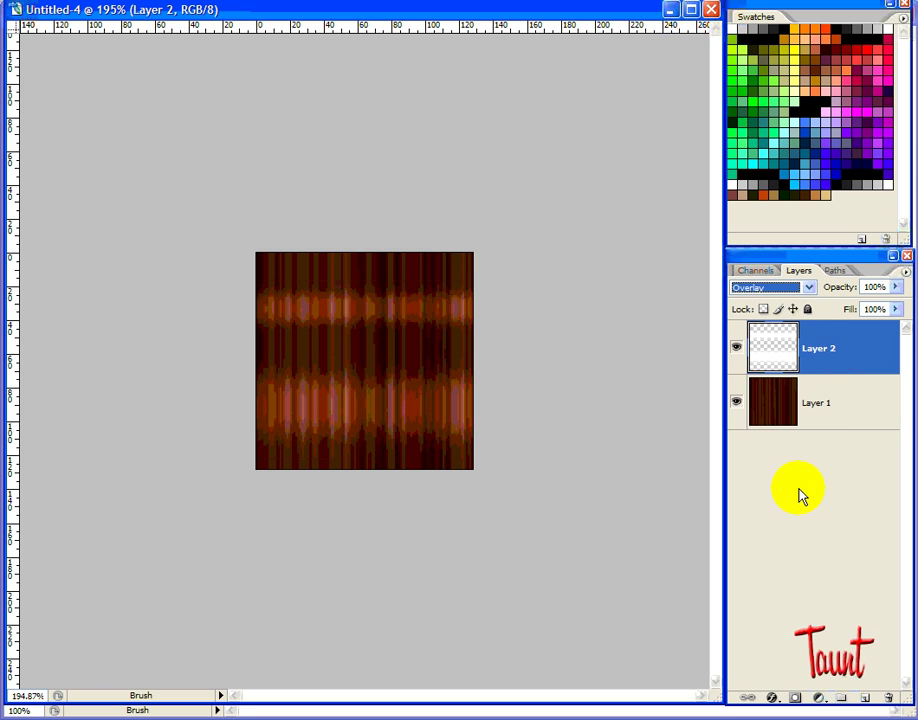
left_click_drag(840, 287, 806, 288)
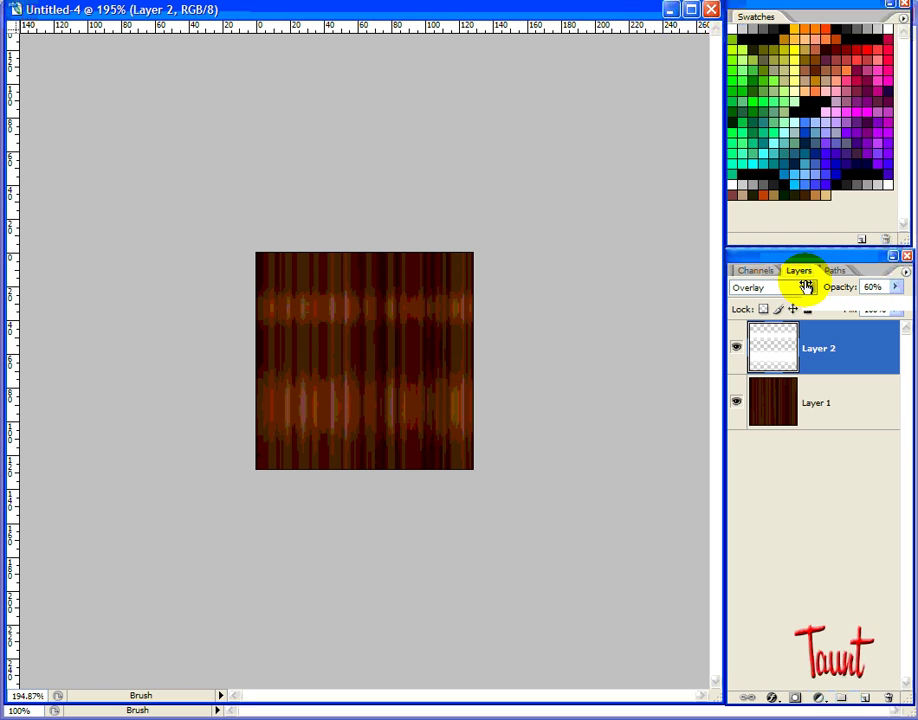
- Select Layer 1 and save an optimized JPG of the texture as hair1.jpg in the imvu folder
left_click(815, 397)
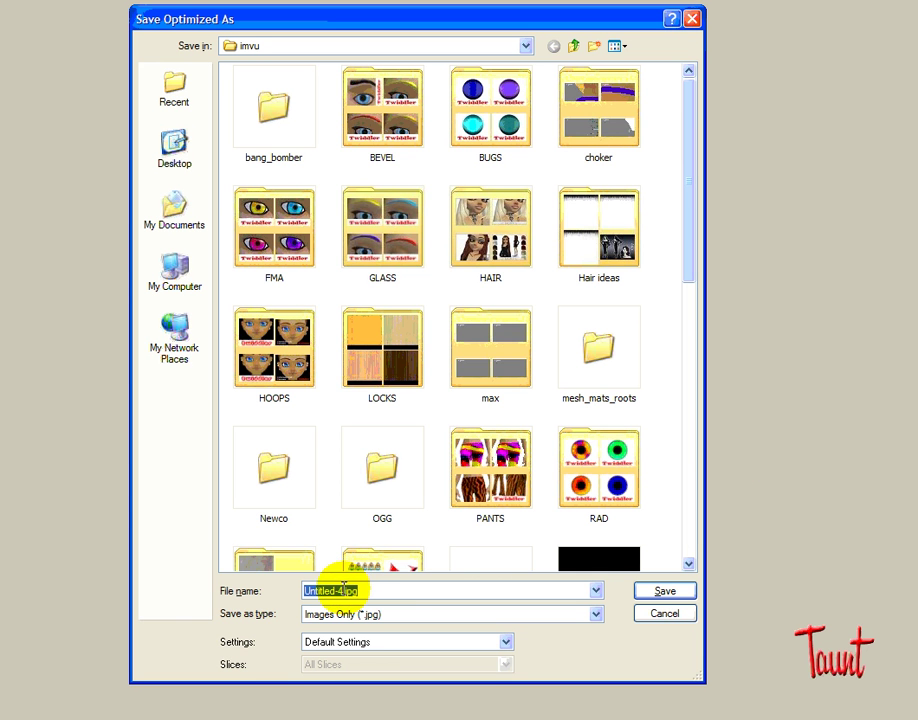
type("hair1")
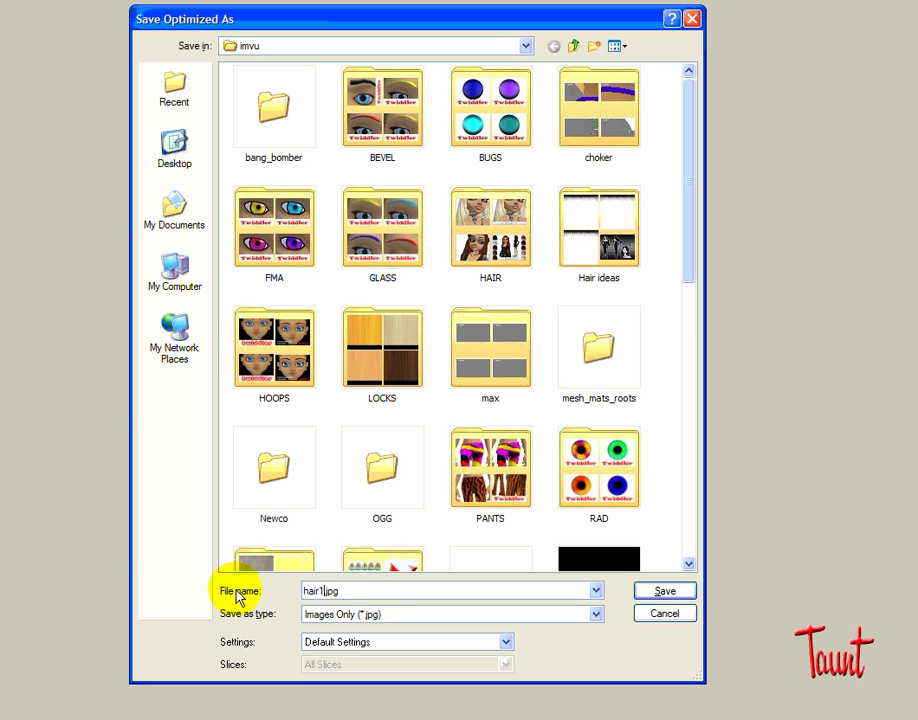
left_click(674, 592)
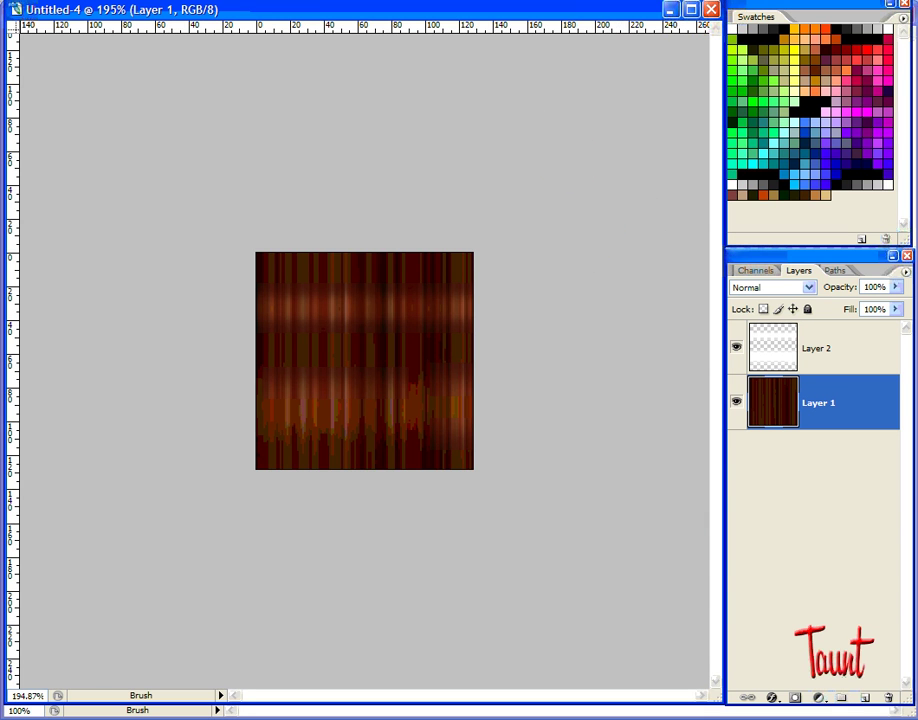
- Review the loaded action sets and the Photoshop action files listed in the Windows search results, closing both views
key("alt+F9")
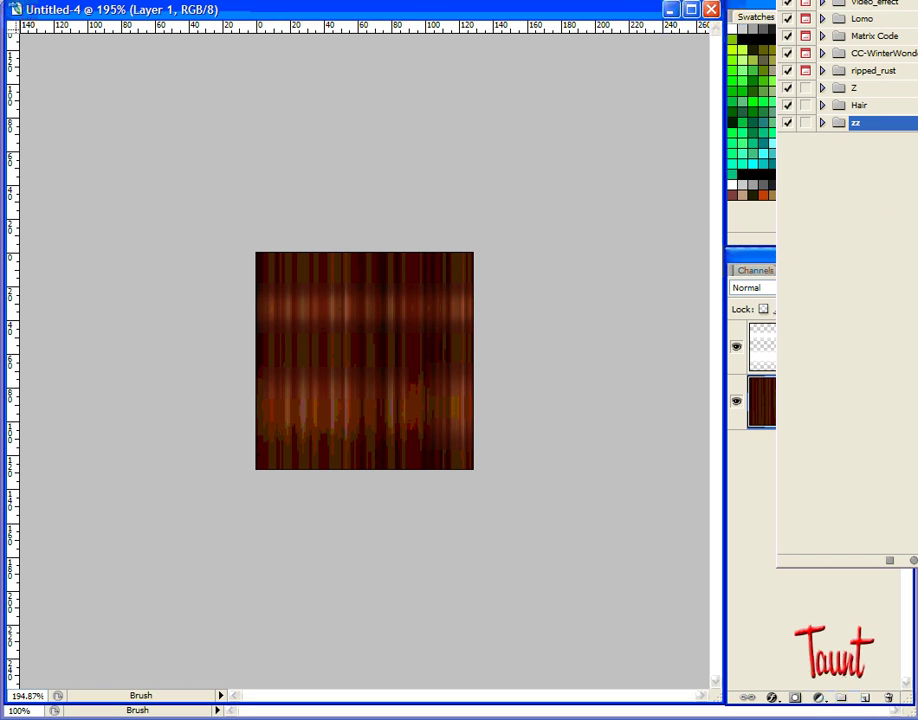
left_click(598, 72)
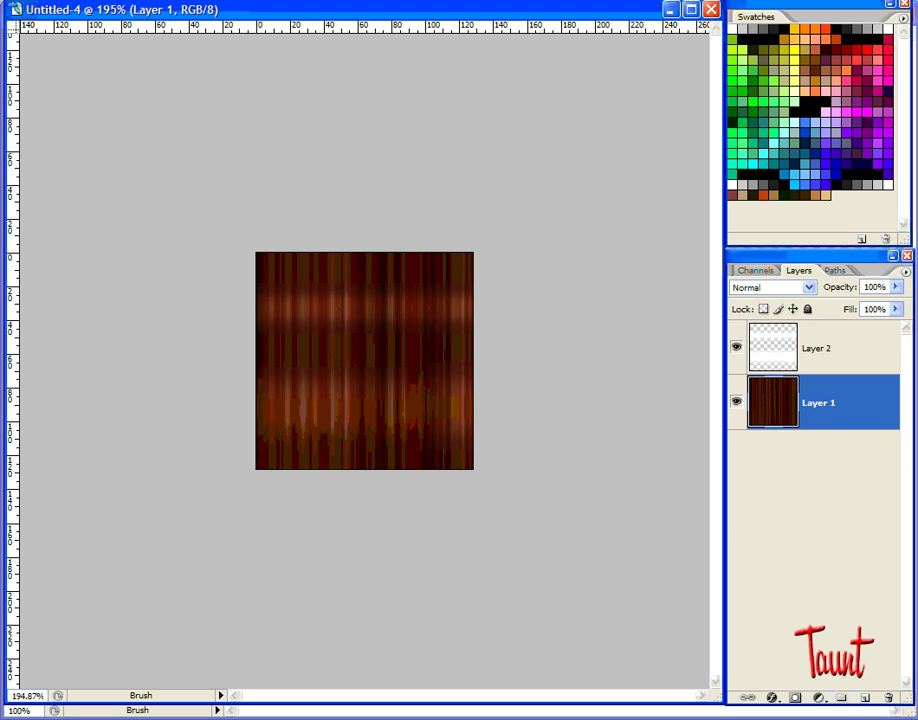
key("alt+Tab")
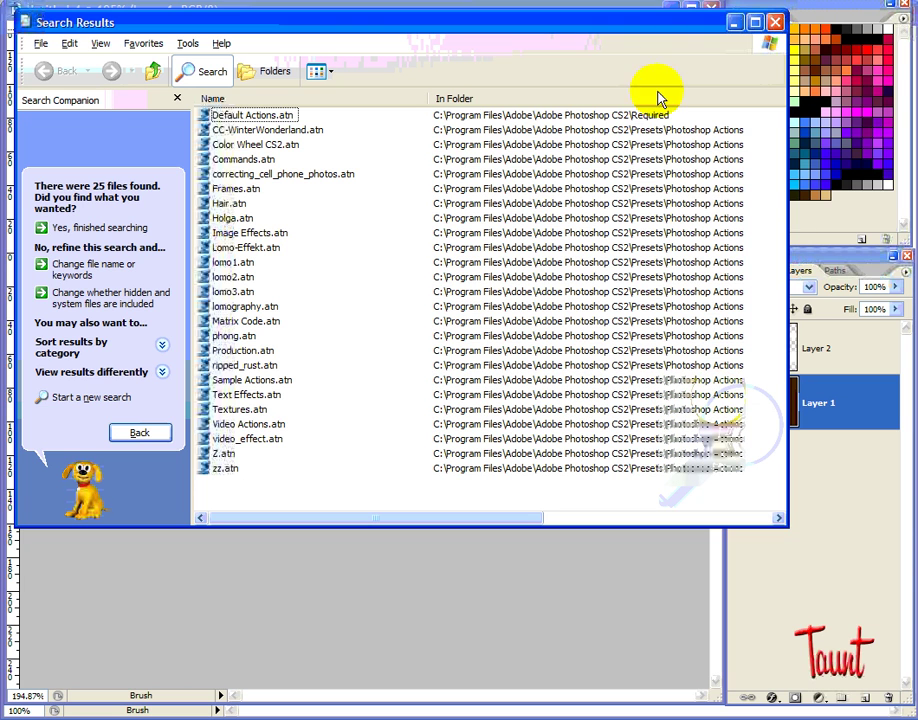
left_click(776, 23)
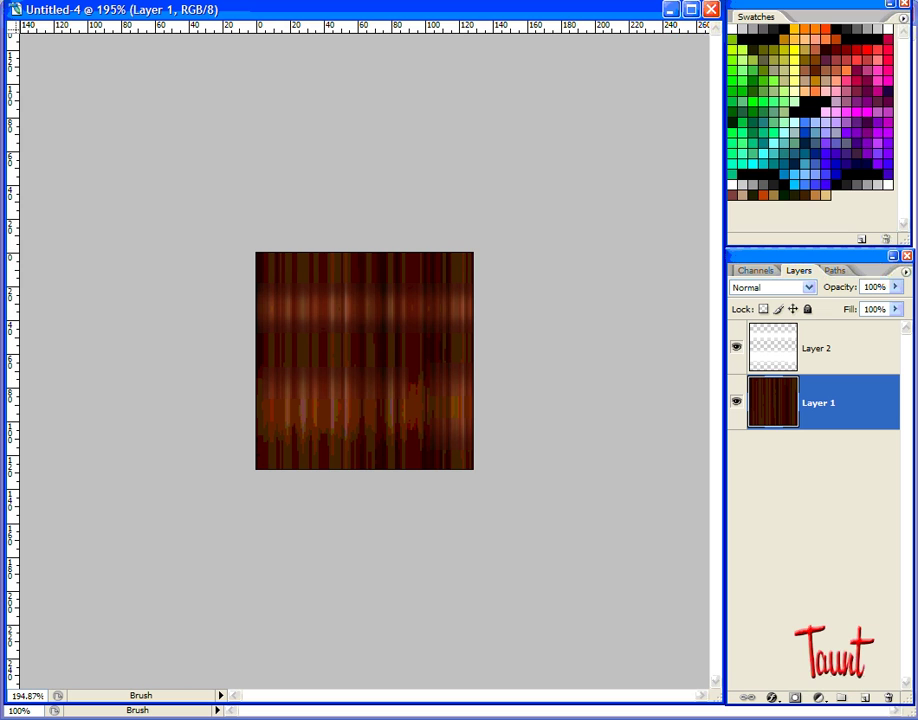
- Load the Hair.atn action set from the Photoshop Actions folder and move the actions list clear of the canvas
key("alt+w")
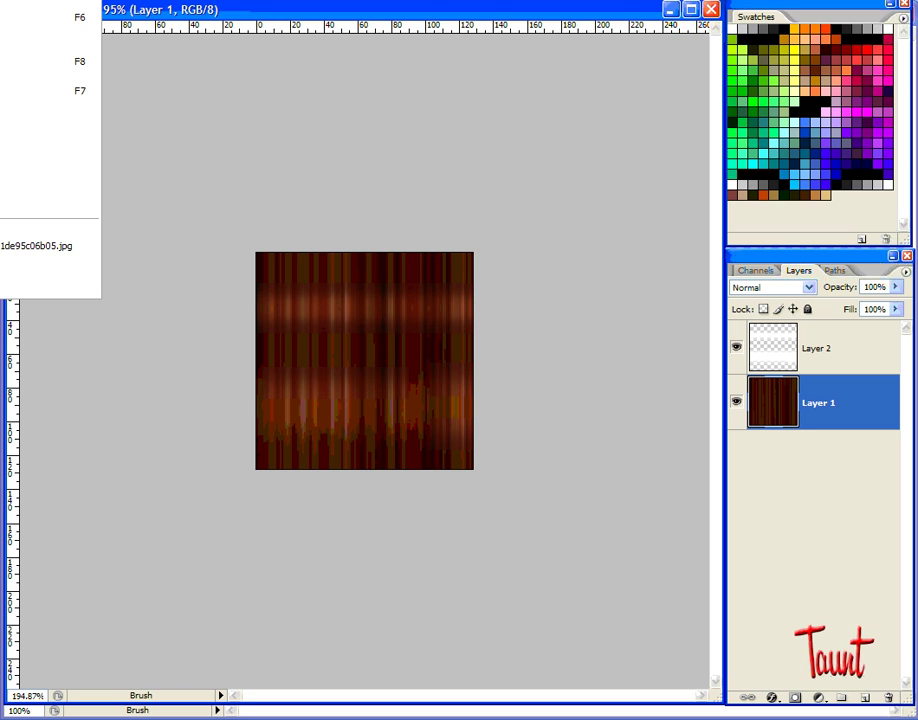
key("alt+F9")
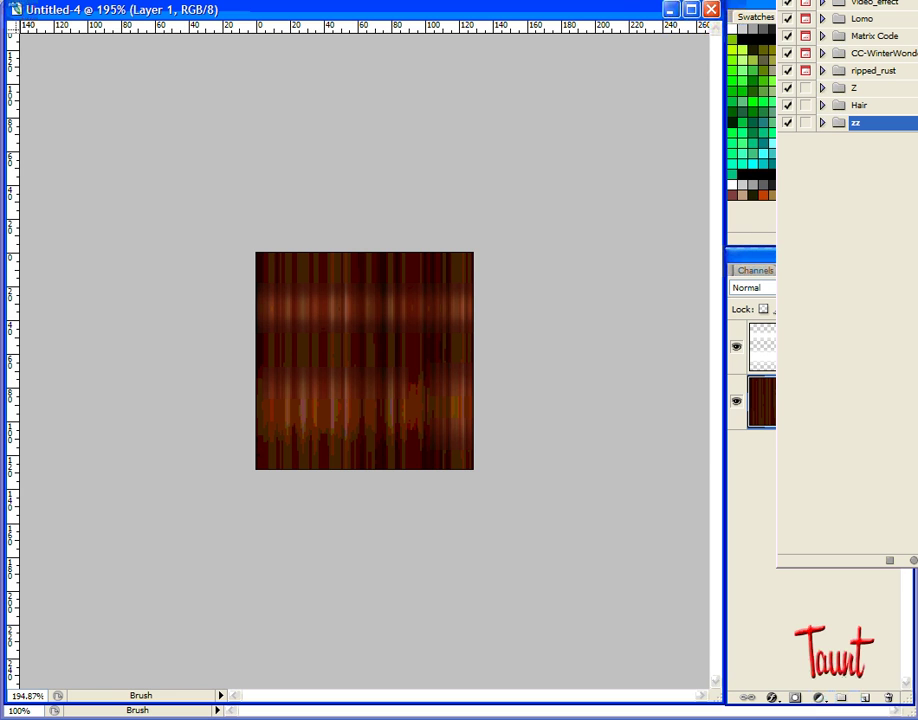
left_click_drag(697, 41, 443, 55)
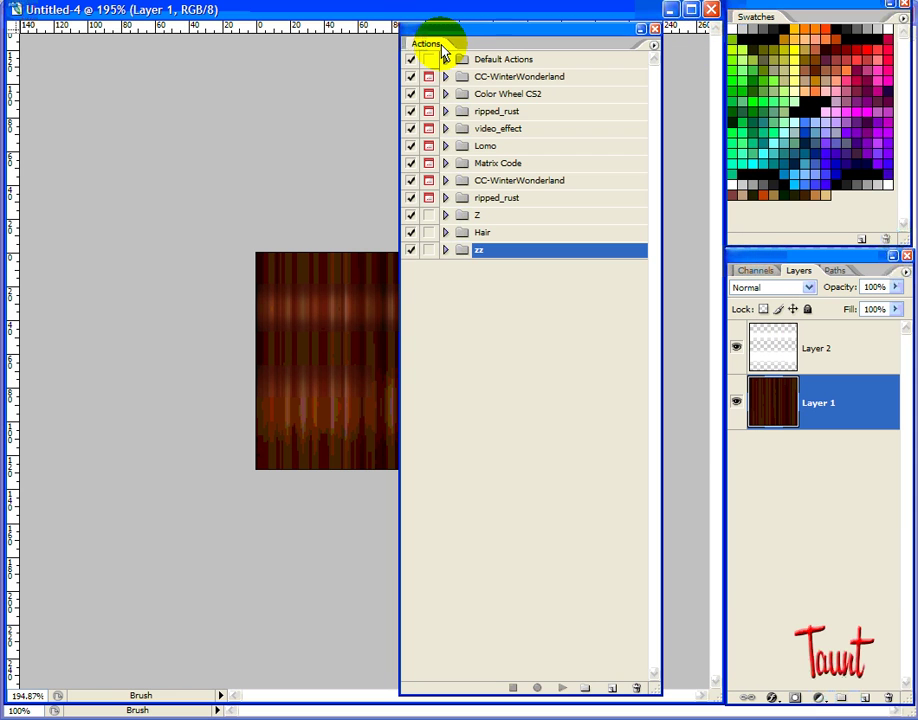
left_click(652, 47)
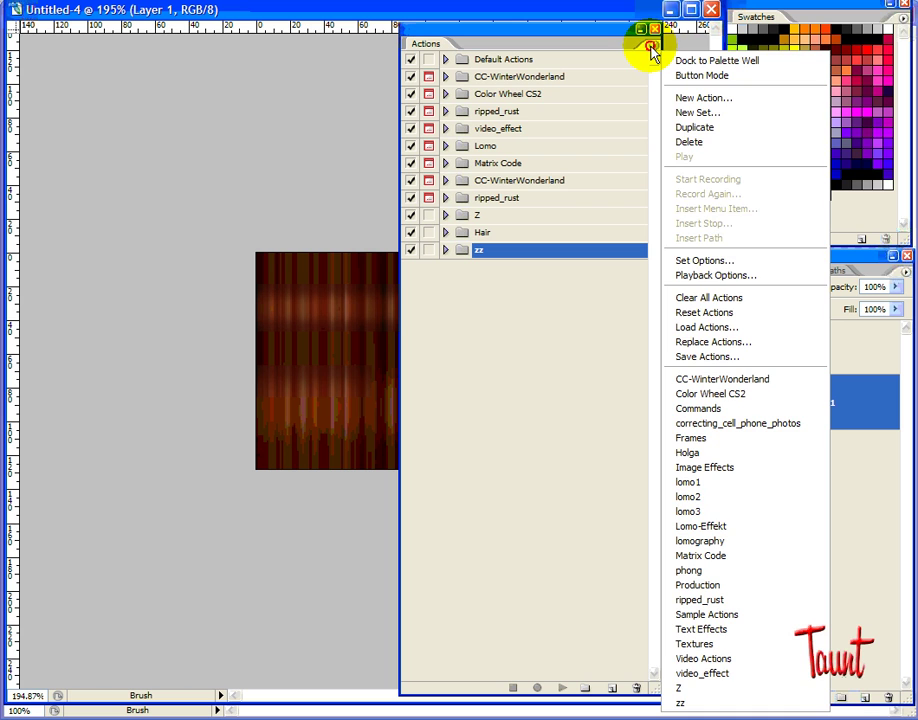
left_click(737, 327)
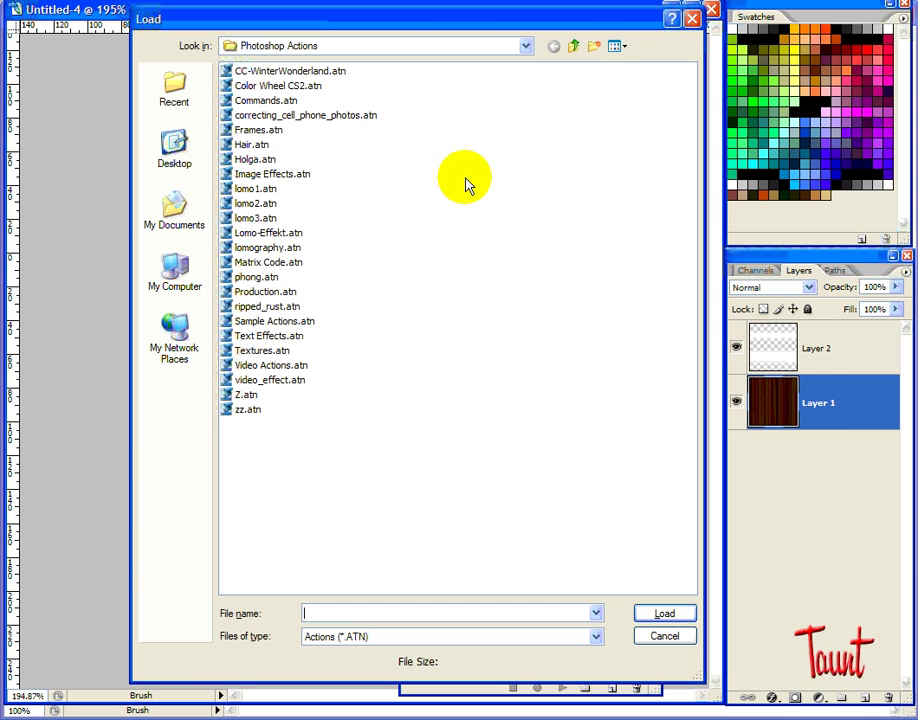
left_click(250, 145)
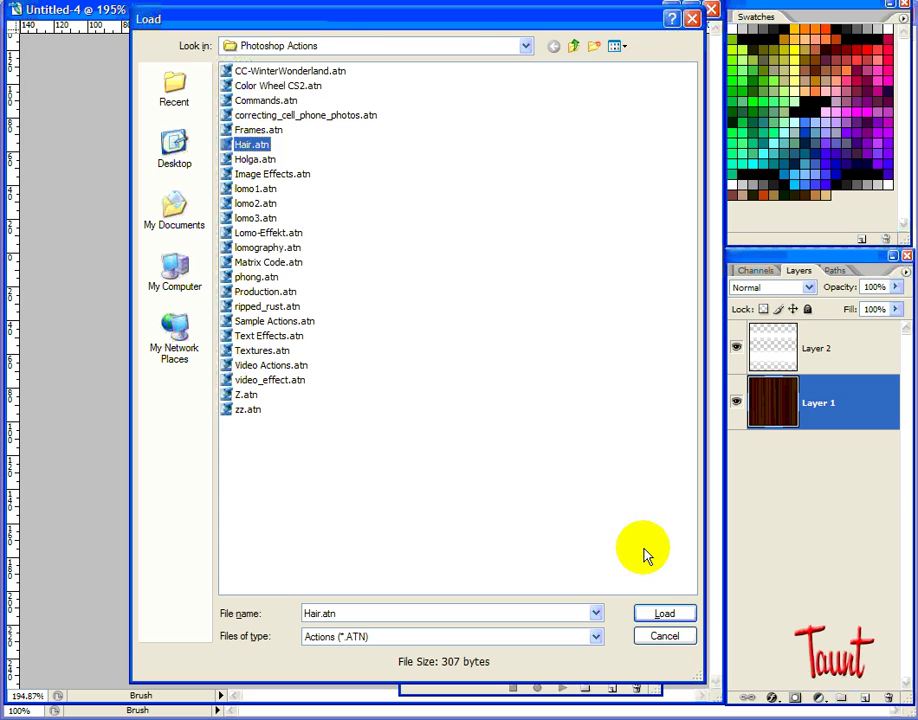
left_click(663, 614)
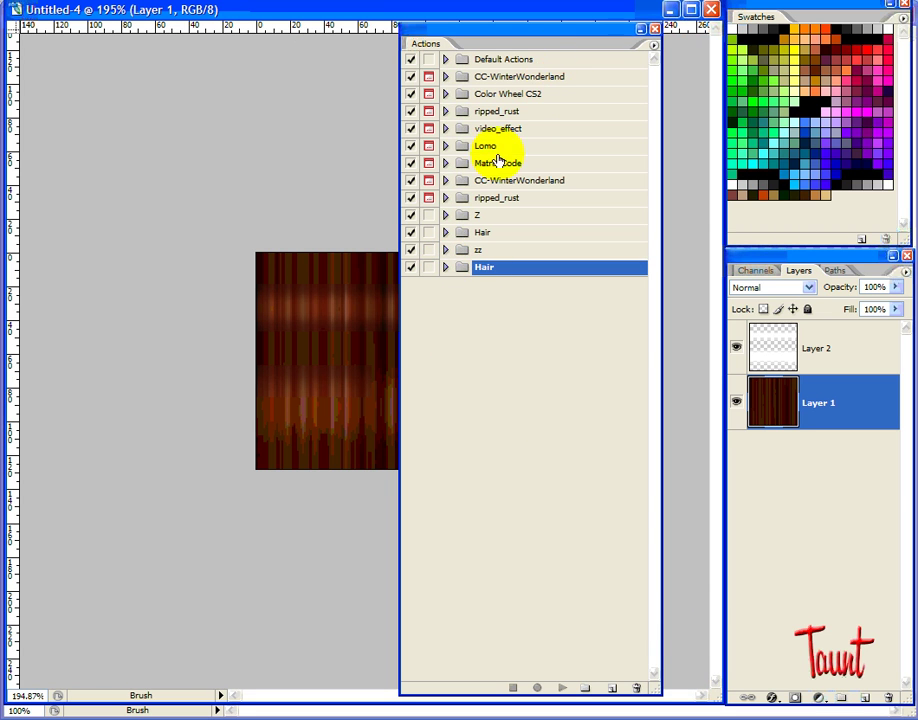
left_click_drag(580, 31, 917, 12)
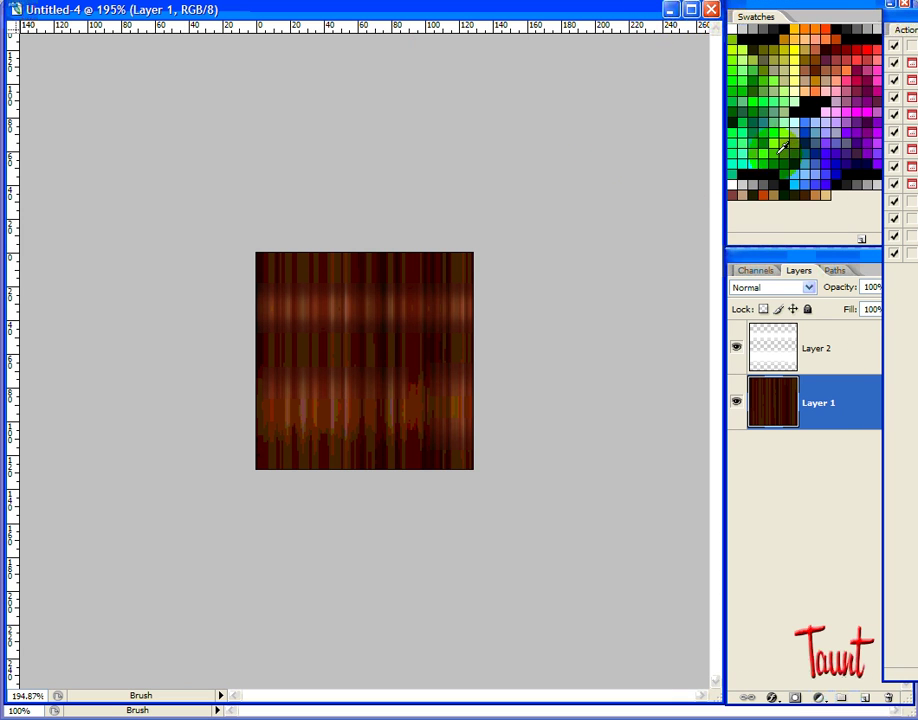
- With Layer 2 and Layer 1 hidden, add a new layer and fill it with solid blue
left_click(736, 346)
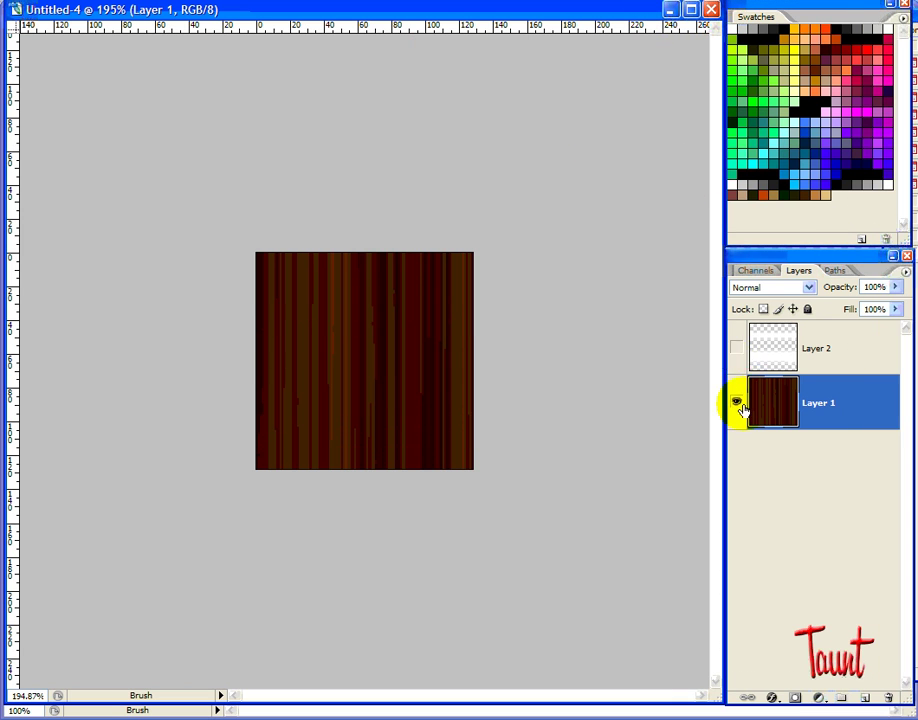
left_click(736, 401)
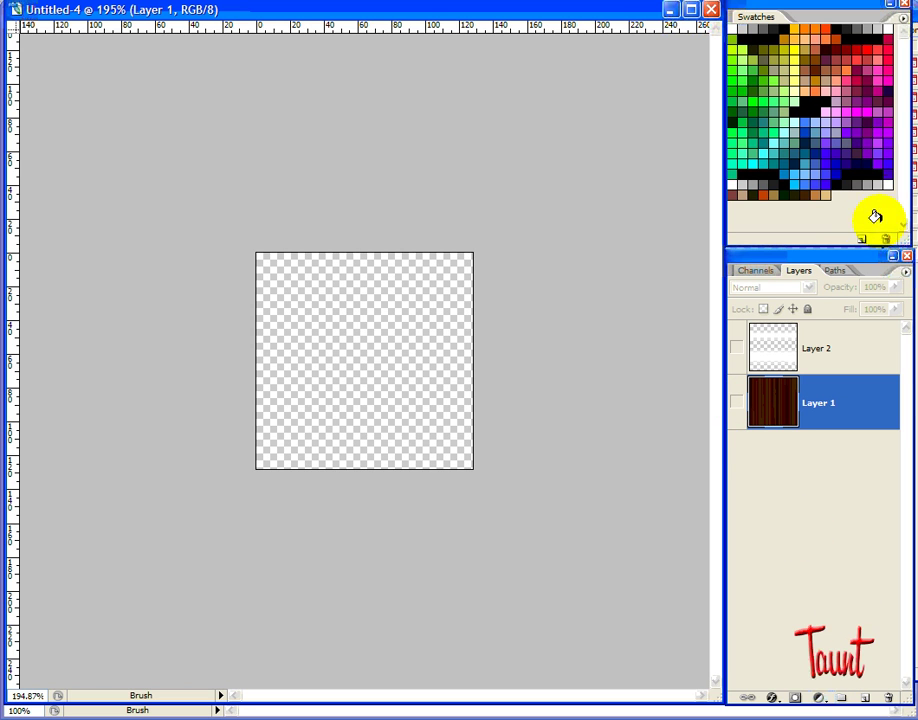
left_click(866, 697)
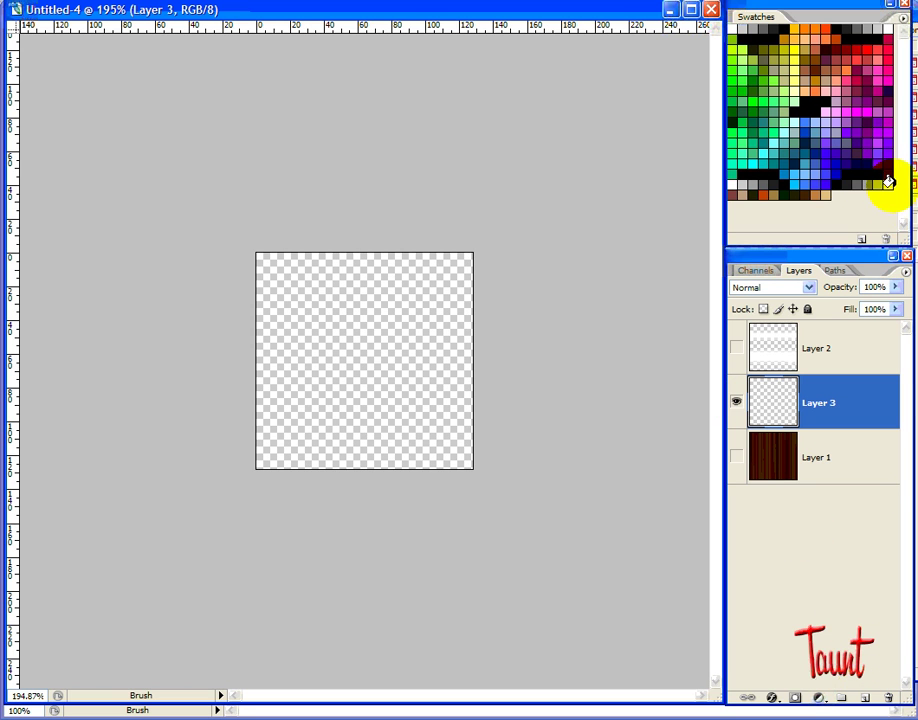
key("alt+BackSpace")
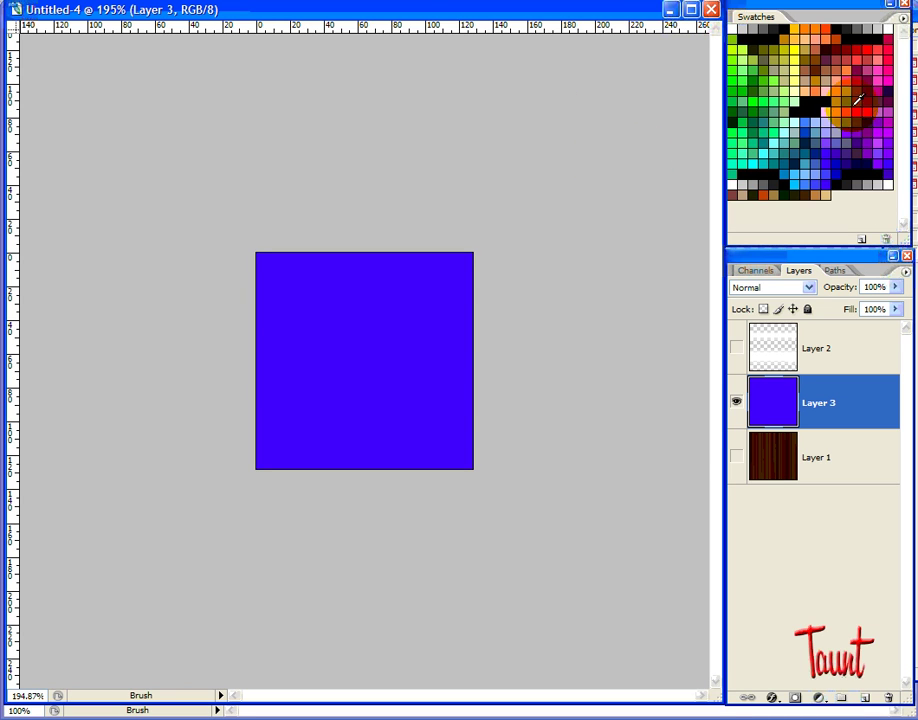
- Brush red and lighter red freehand streaks across the blue layer
left_click(866, 50)
mouse_move(484, 226)
left_mouse_down()
mouse_move(178, 337)
mouse_move(196, 378)
mouse_move(282, 429)
mouse_move(600, 438)
left_mouse_up()
mouse_move(468, 265)
left_mouse_down()
mouse_move(303, 352)
mouse_move(462, 443)
left_mouse_up()
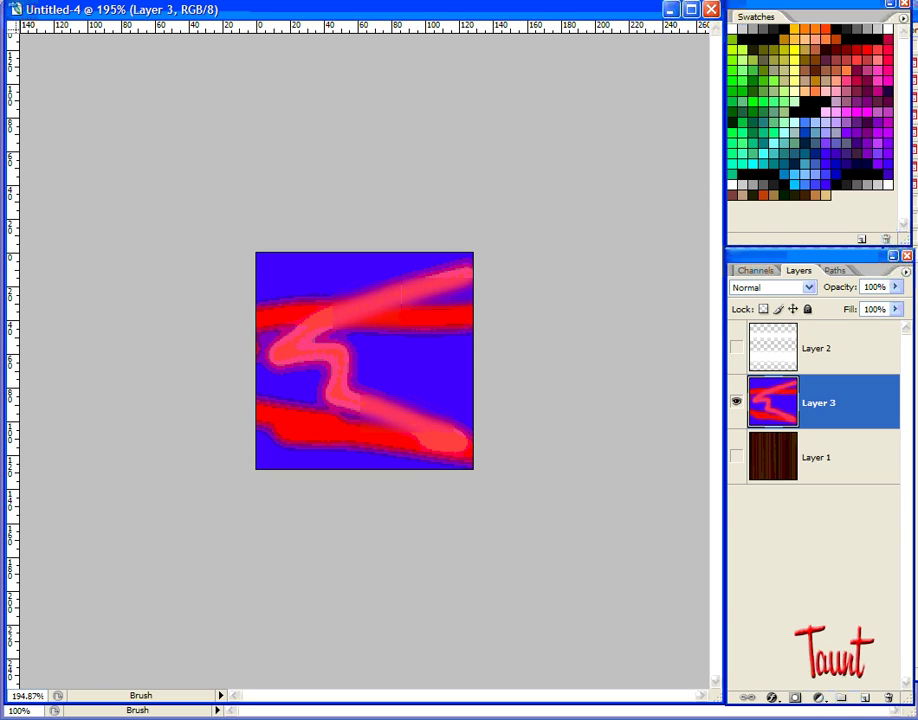
- Play the hair action from the newly loaded Hair set on Layer 3 and close the actions list
left_click_drag(917, 15, 541, 41)
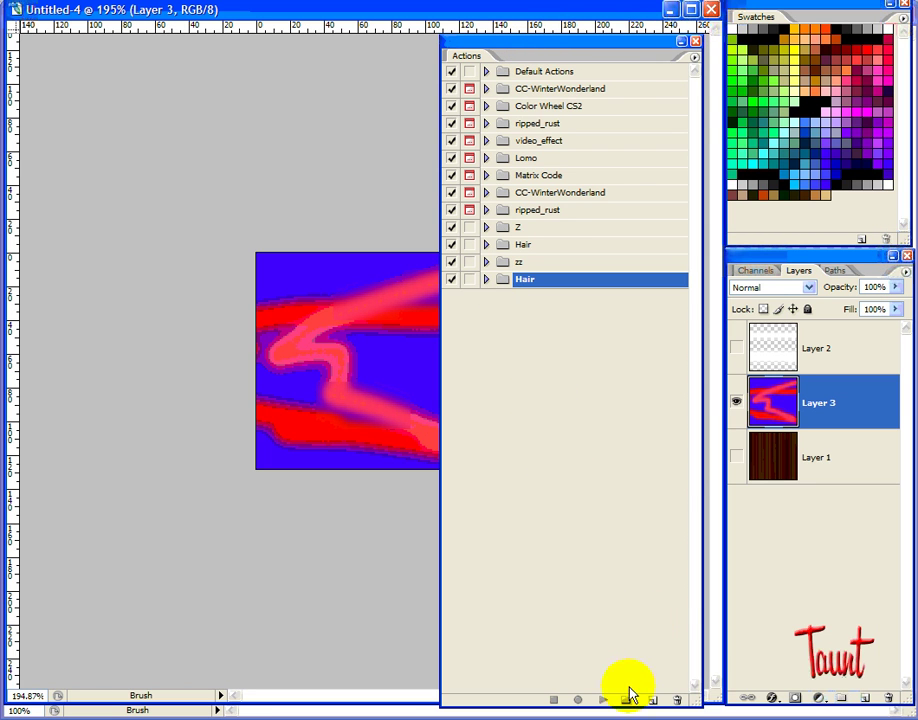
left_click(486, 279)
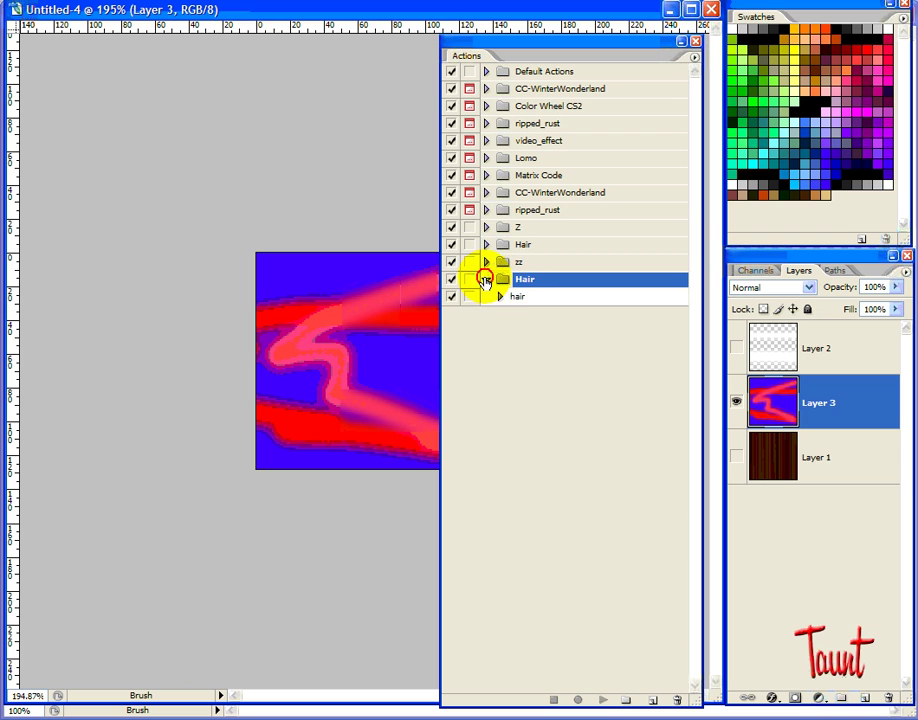
left_click(508, 296)
left_click(603, 699)
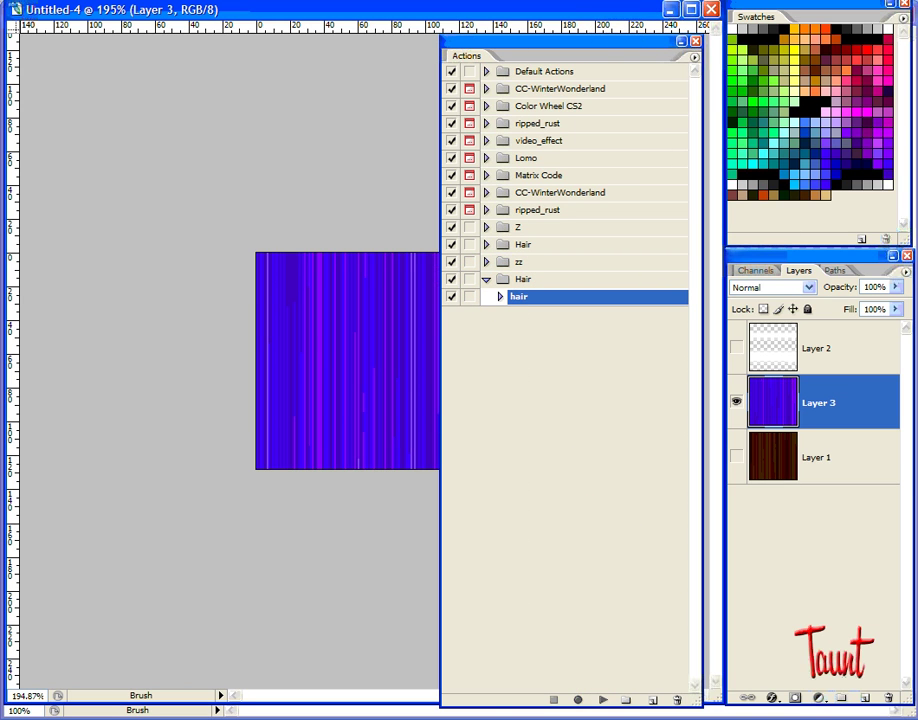
left_click(695, 41)
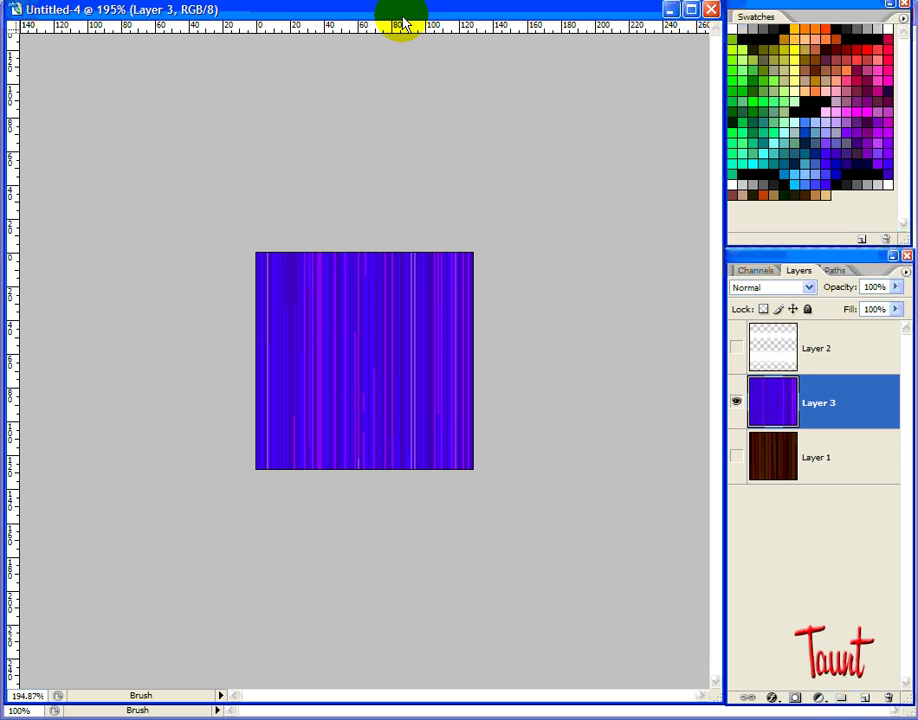